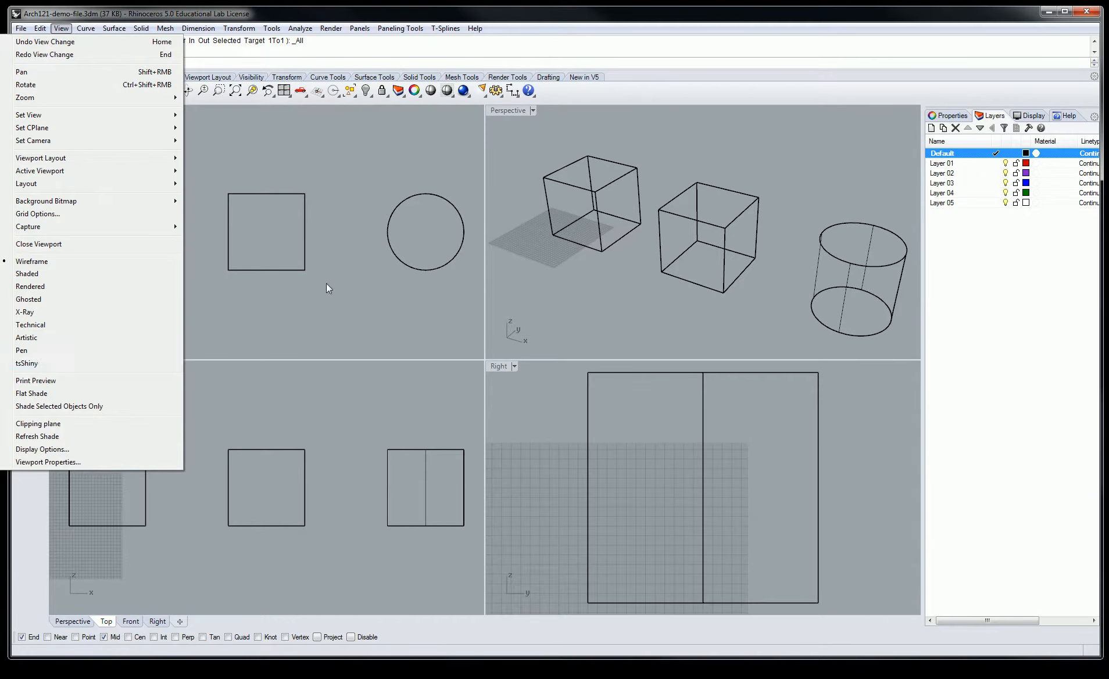
Set the display mode of the Perspective, Top, Front and Right viewports to Shaded.
{"action": "left_click", "coordinate": [523, 150]}
{"action": "left_click", "coordinate": [533, 111]}
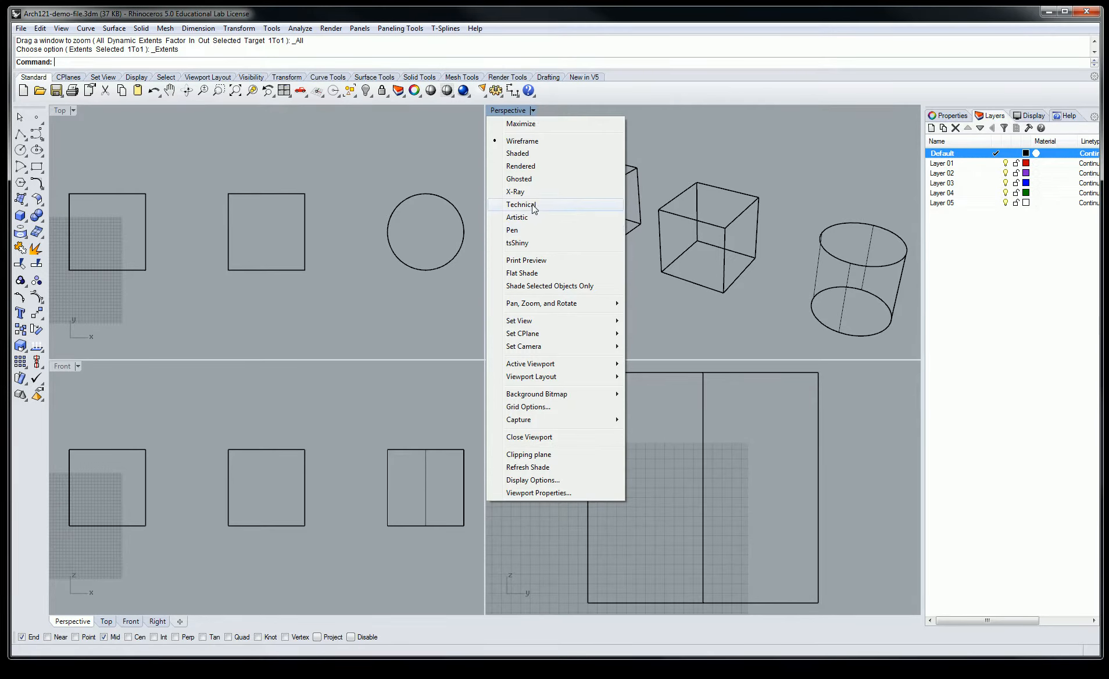
{"action": "left_click", "coordinate": [534, 156]}
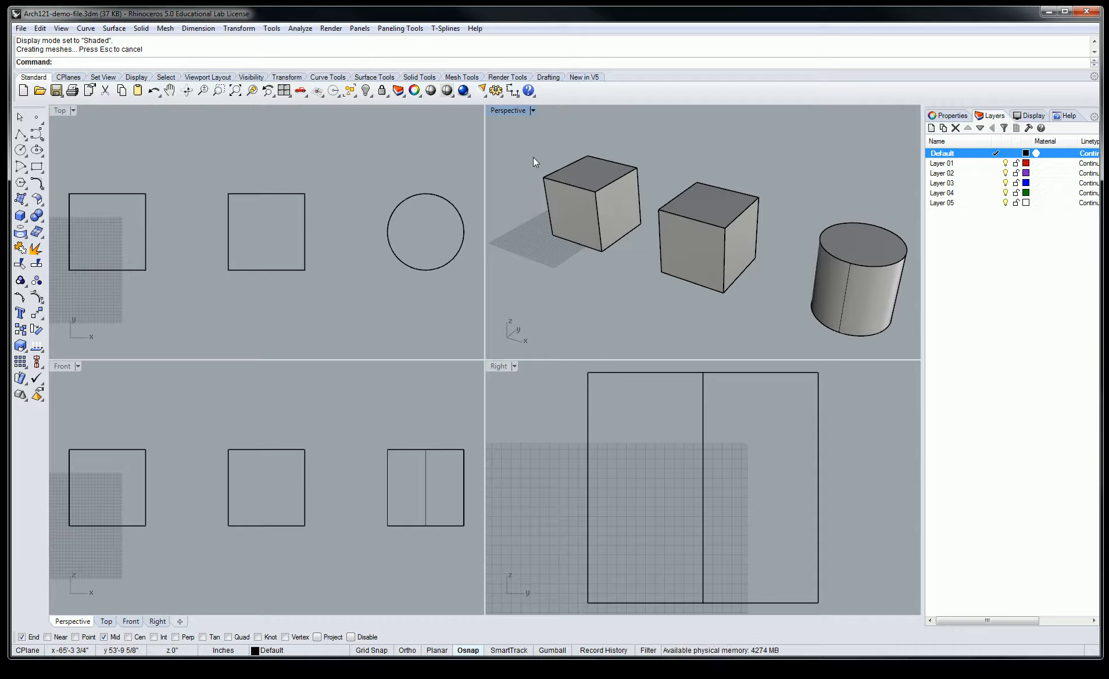
{"action": "left_click", "coordinate": [74, 111]}
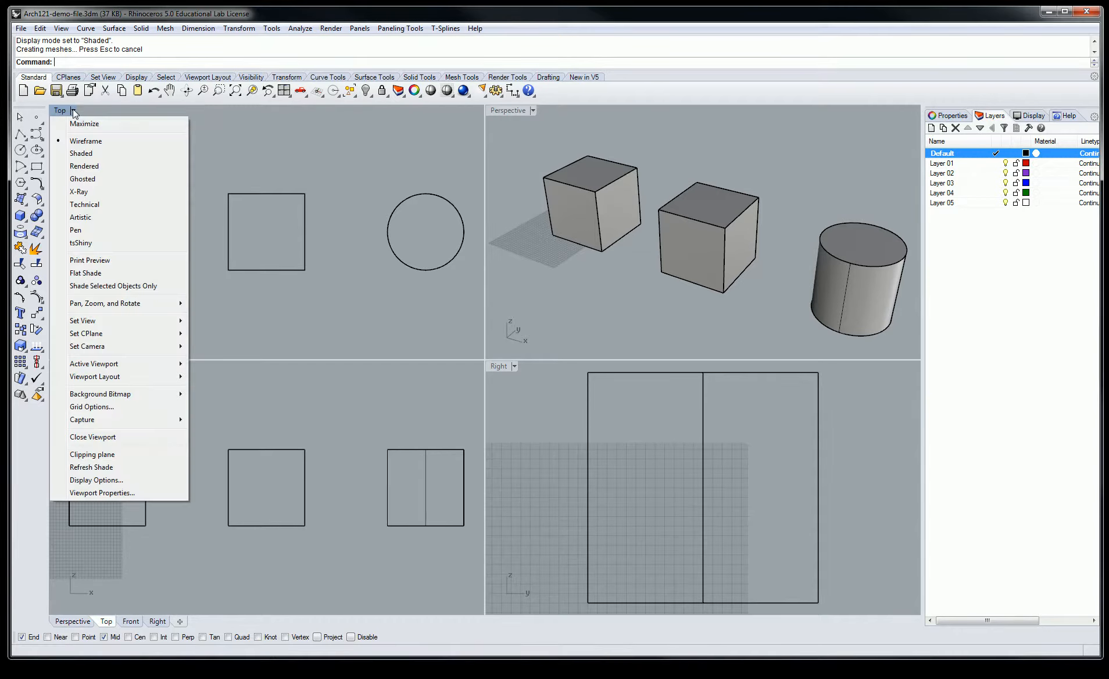
{"action": "left_click", "coordinate": [94, 154]}
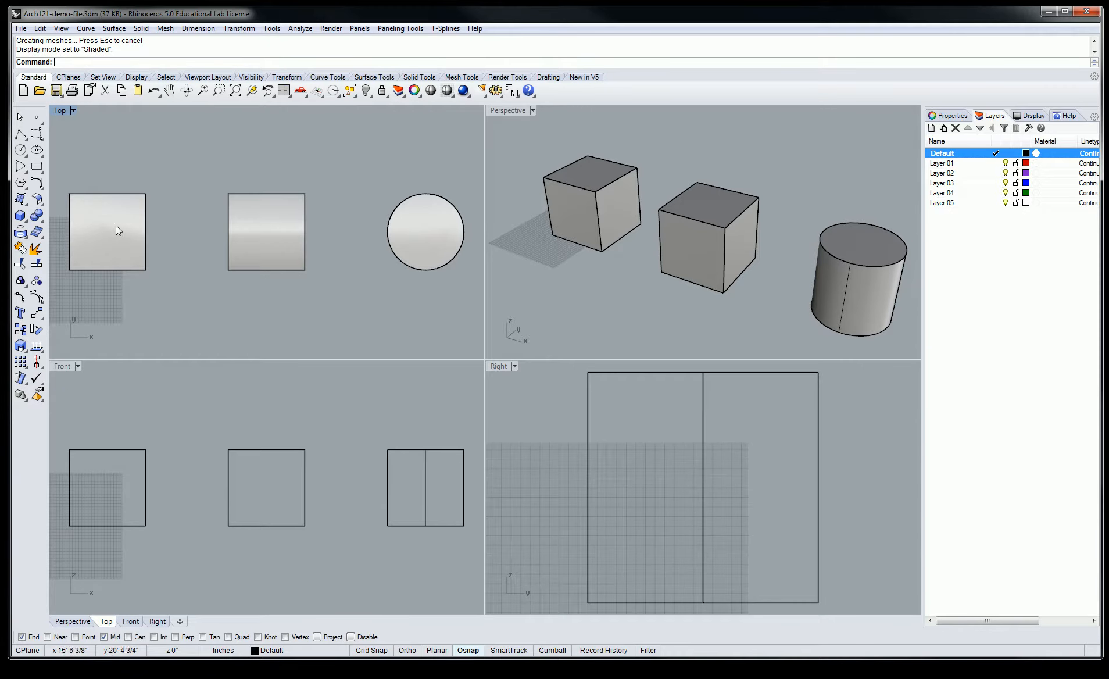
{"action": "left_click", "coordinate": [78, 367]}
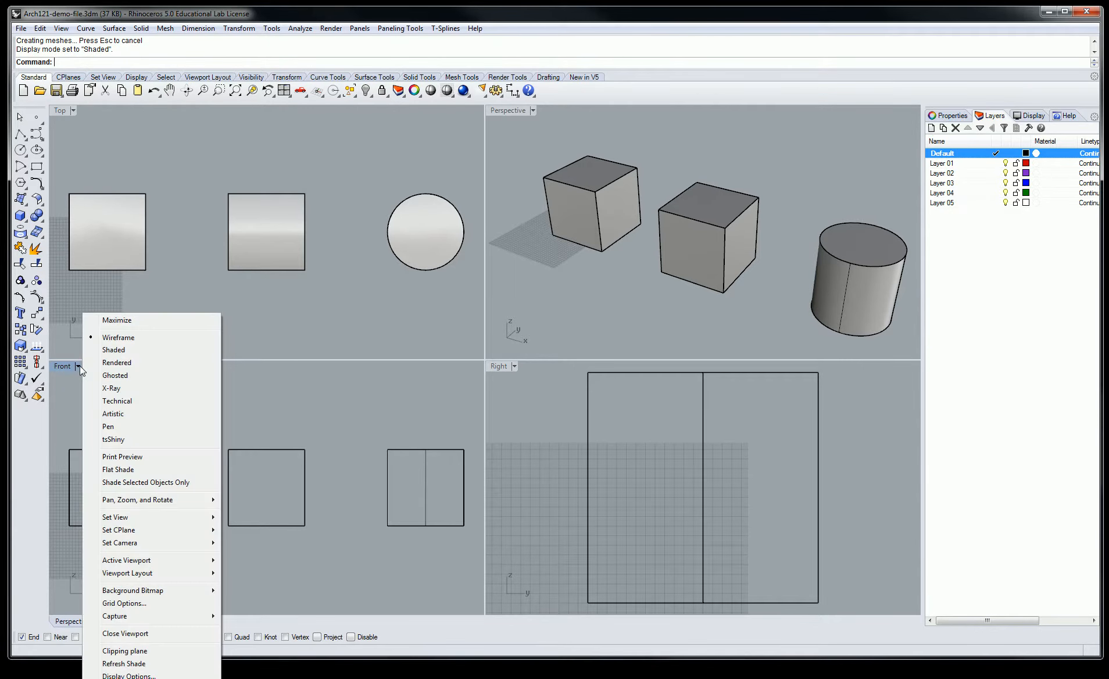
{"action": "left_click", "coordinate": [132, 353]}
{"action": "left_click", "coordinate": [513, 366]}
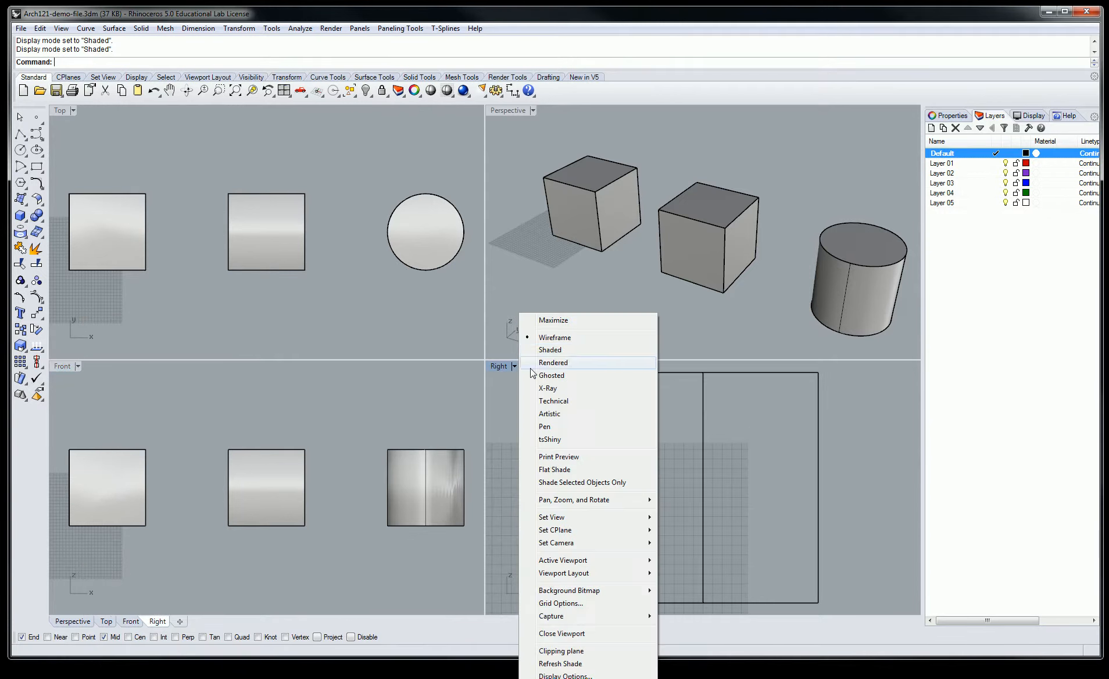
{"action": "left_click", "coordinate": [566, 350]}
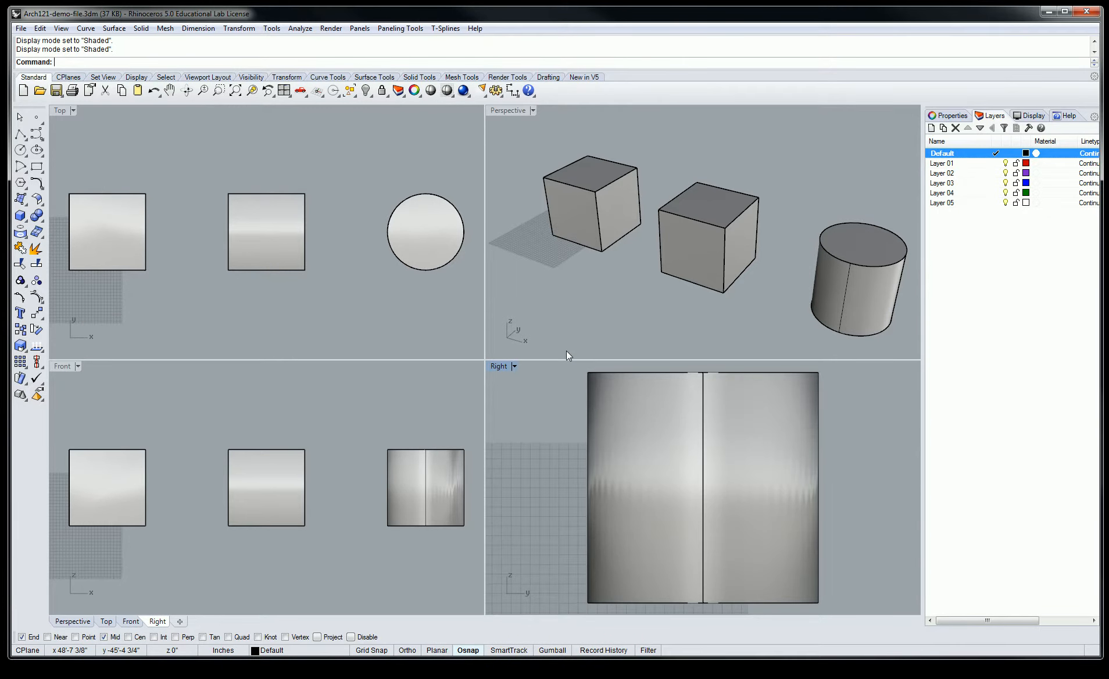
Change the Perspective viewport's display mode to Ghosted.
{"action": "left_click", "coordinate": [533, 111]}
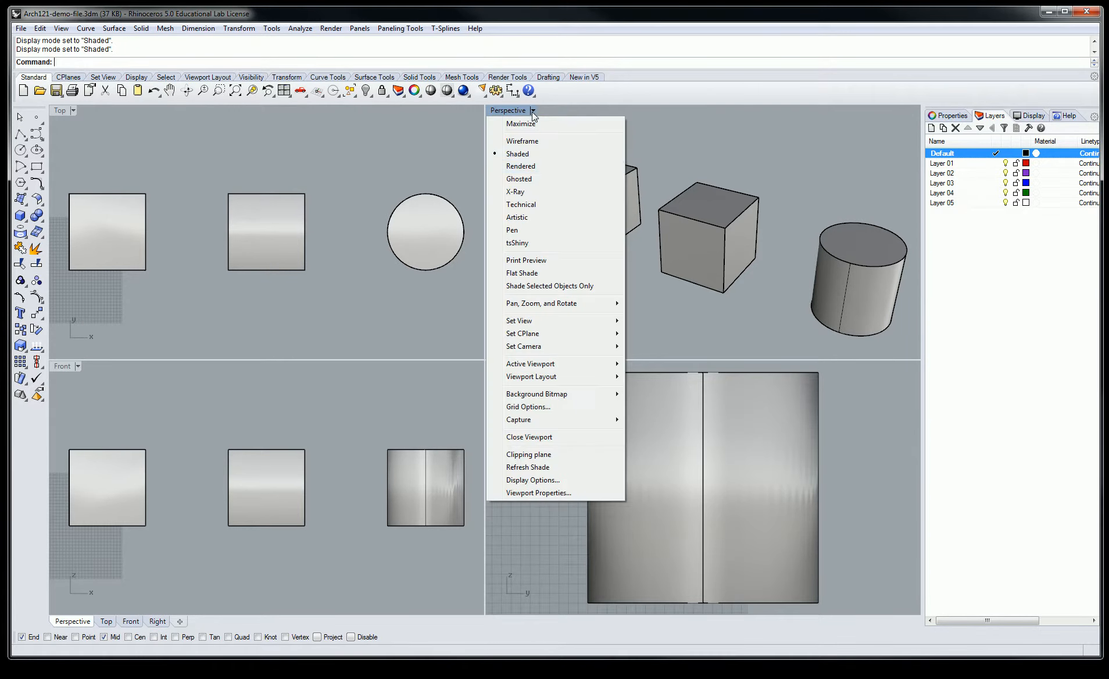
{"action": "left_click", "coordinate": [540, 179]}
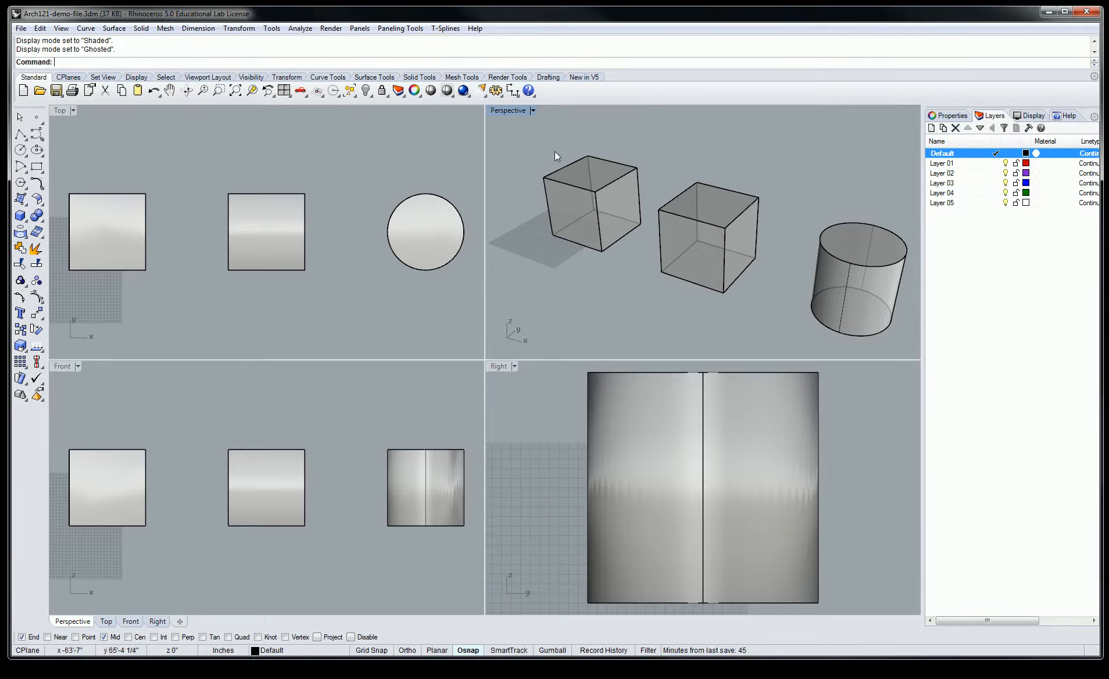
{"action": "left_click", "coordinate": [534, 113]}
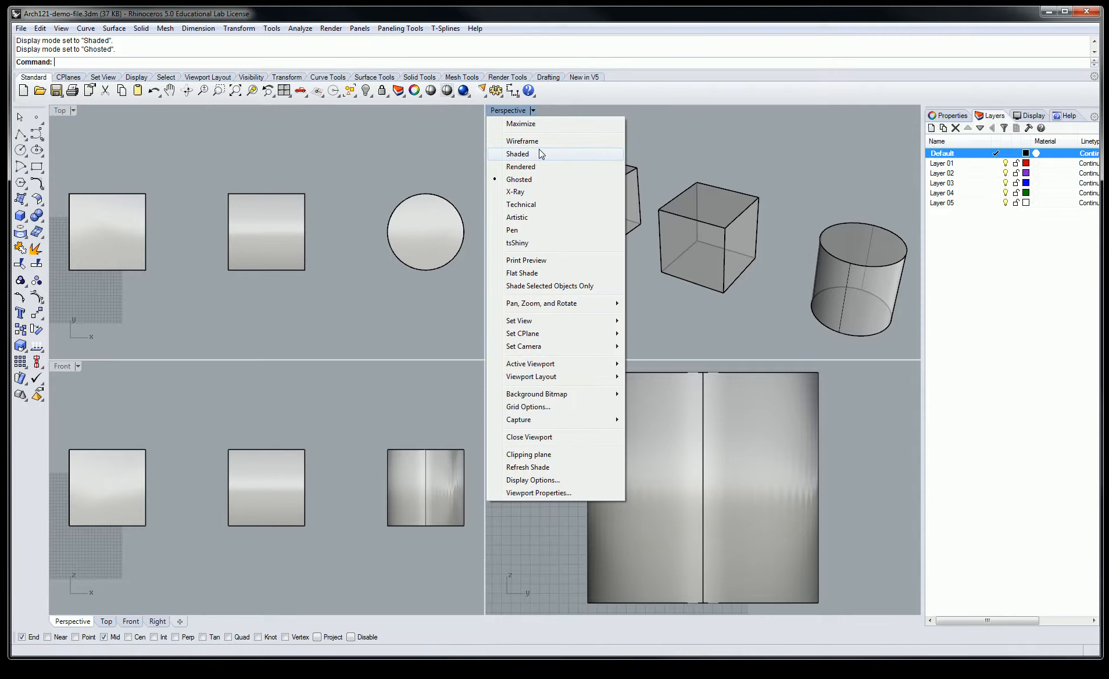
{"action": "left_click", "coordinate": [424, 129]}
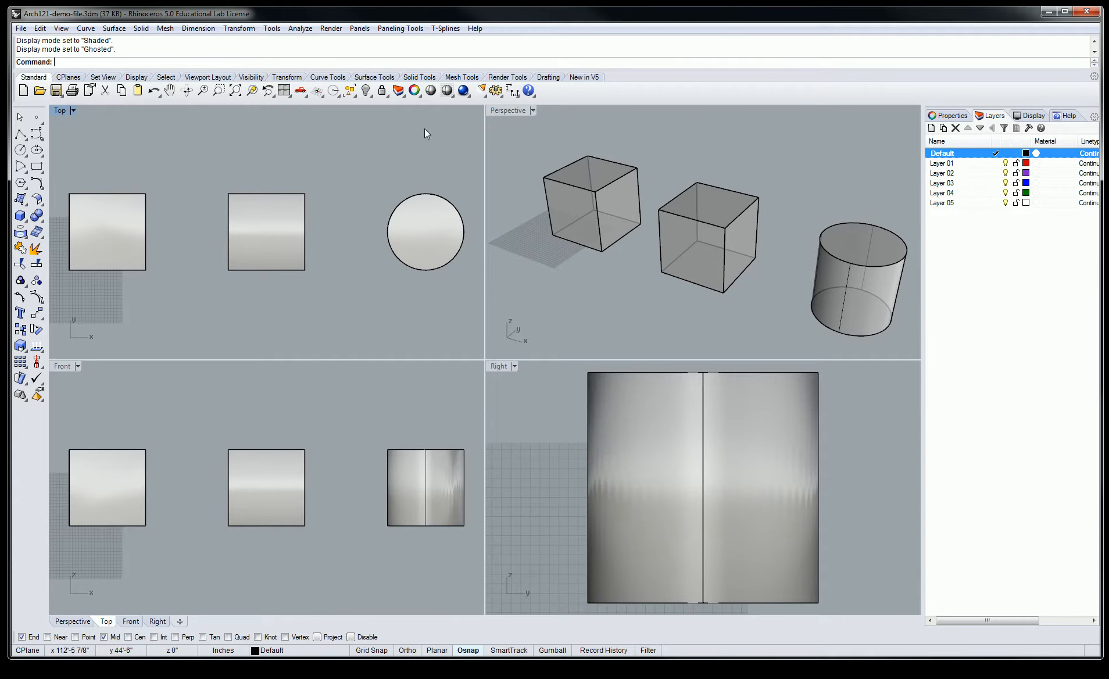
{"action": "left_click", "coordinate": [407, 392]}
{"action": "left_click", "coordinate": [546, 400]}
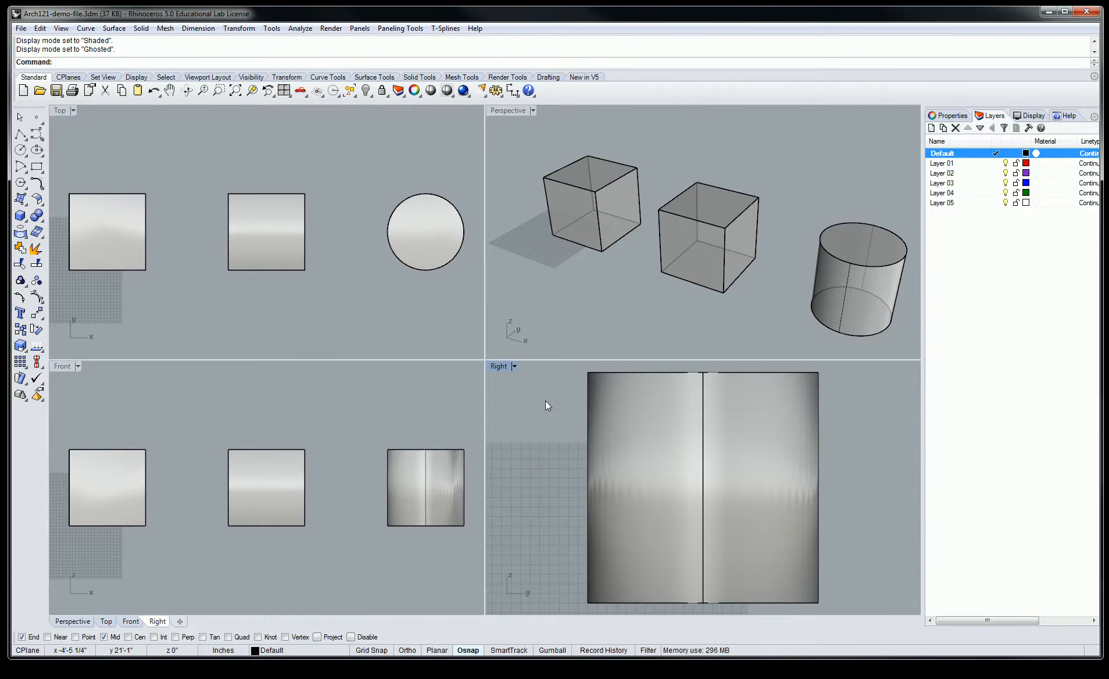
{"action": "left_click", "coordinate": [560, 140]}
{"action": "left_click", "coordinate": [533, 110]}
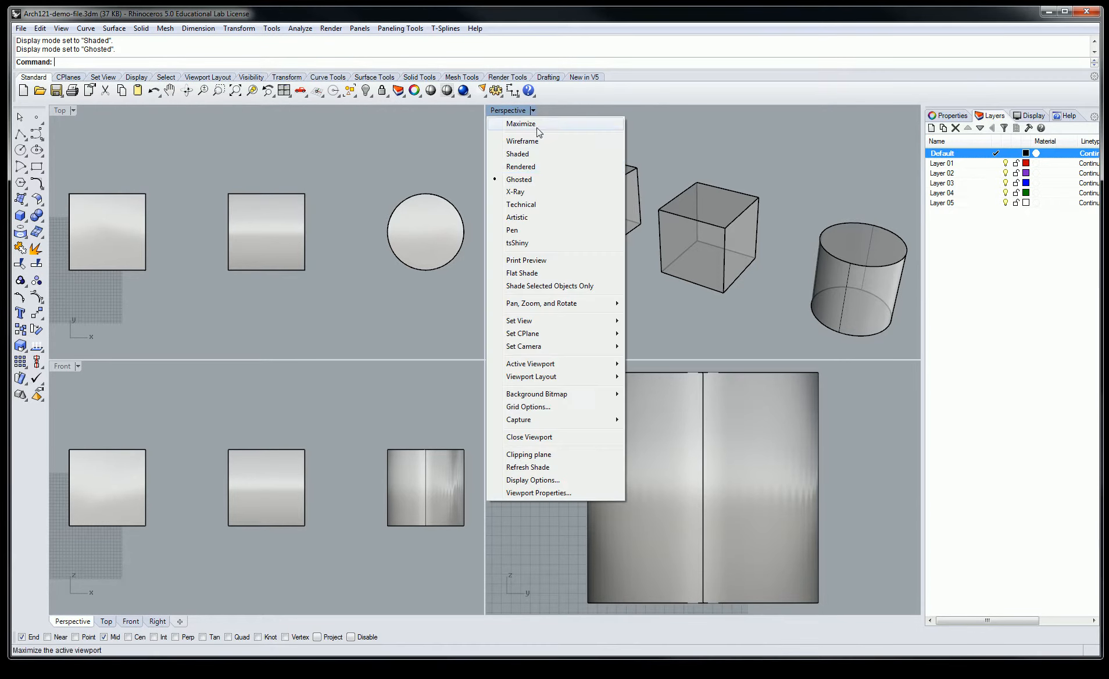
{"action": "left_click", "coordinate": [558, 182]}
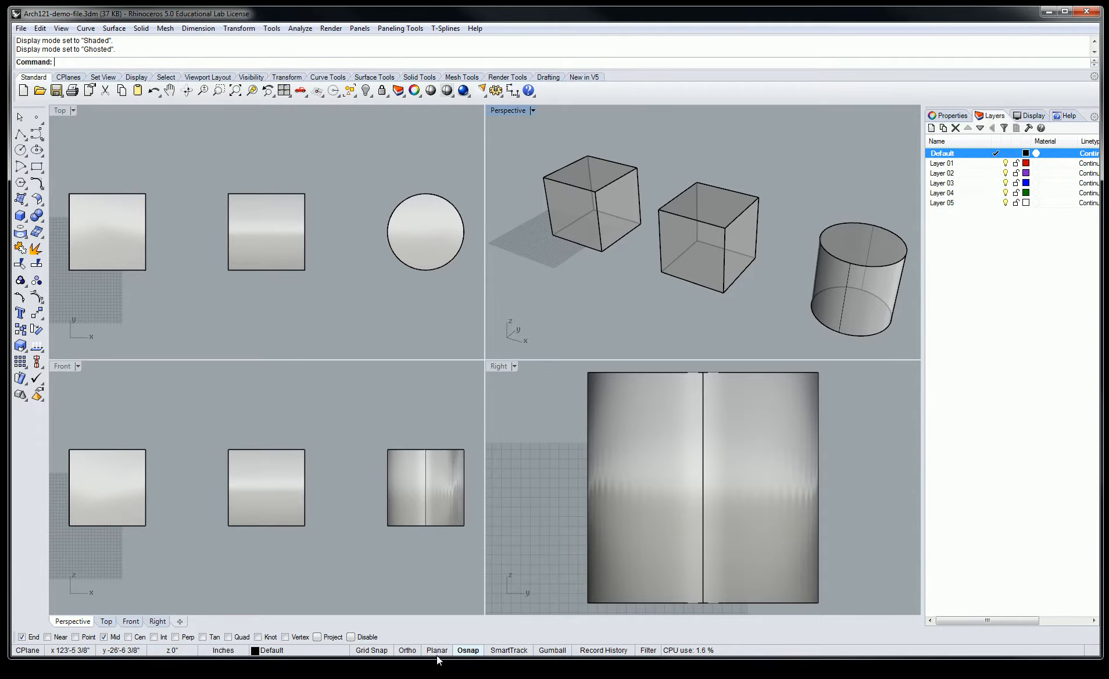
{"action": "left_click_drag", "start_coordinate": [438, 657], "coordinate": [462, 222]}
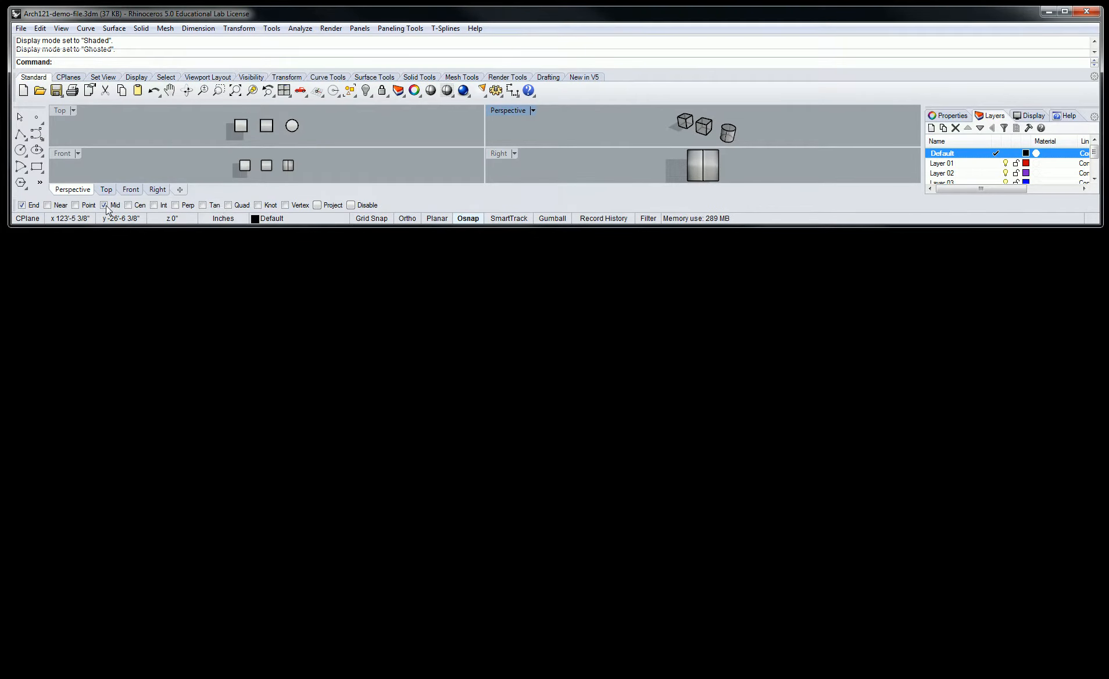
{"action": "left_click_drag", "start_coordinate": [376, 228], "coordinate": [424, 668]}
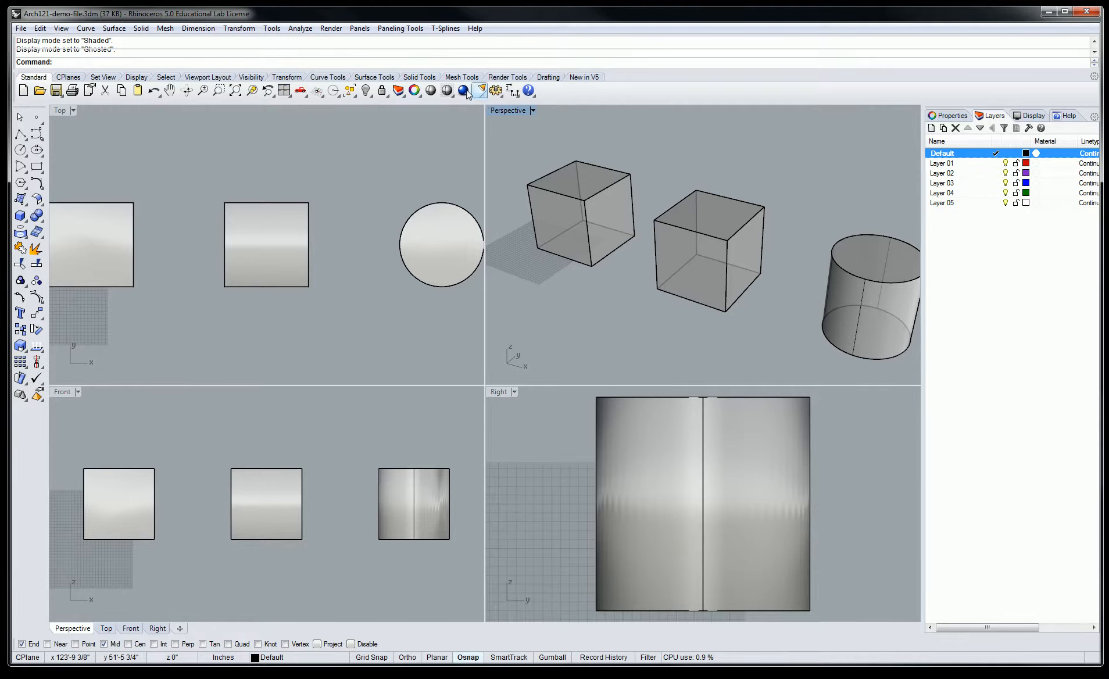
Move the box nearest the origin from its top corner to the midpoint of the middle box's top front edge.
{"action": "left_click", "coordinate": [247, 30]}
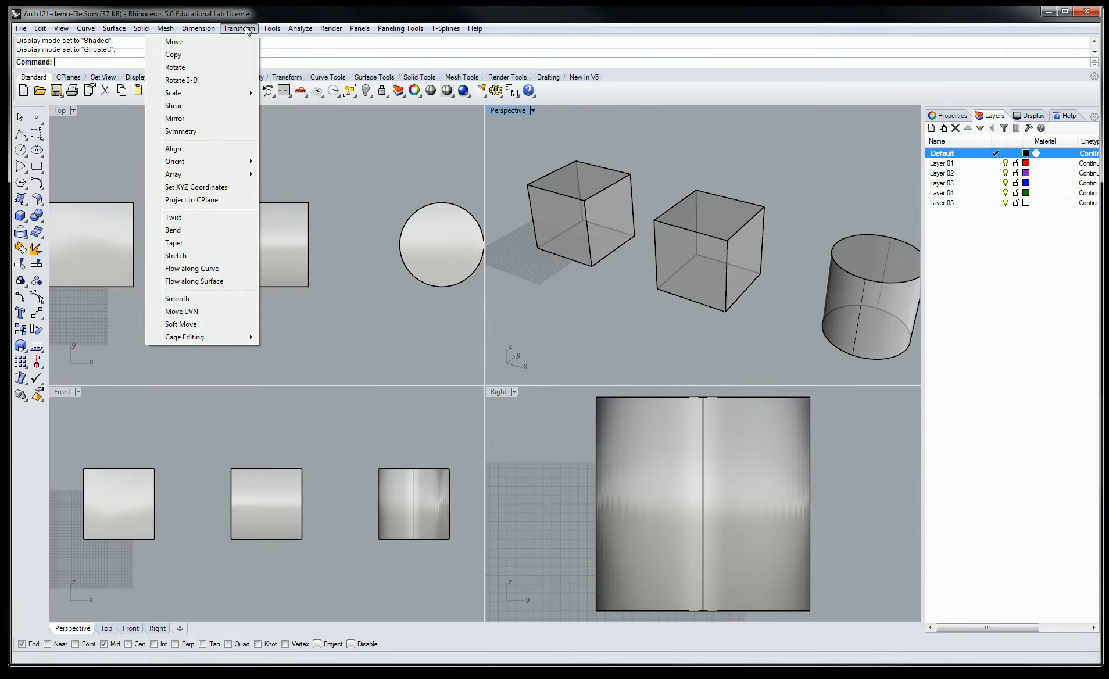
{"action": "left_click", "coordinate": [176, 43]}
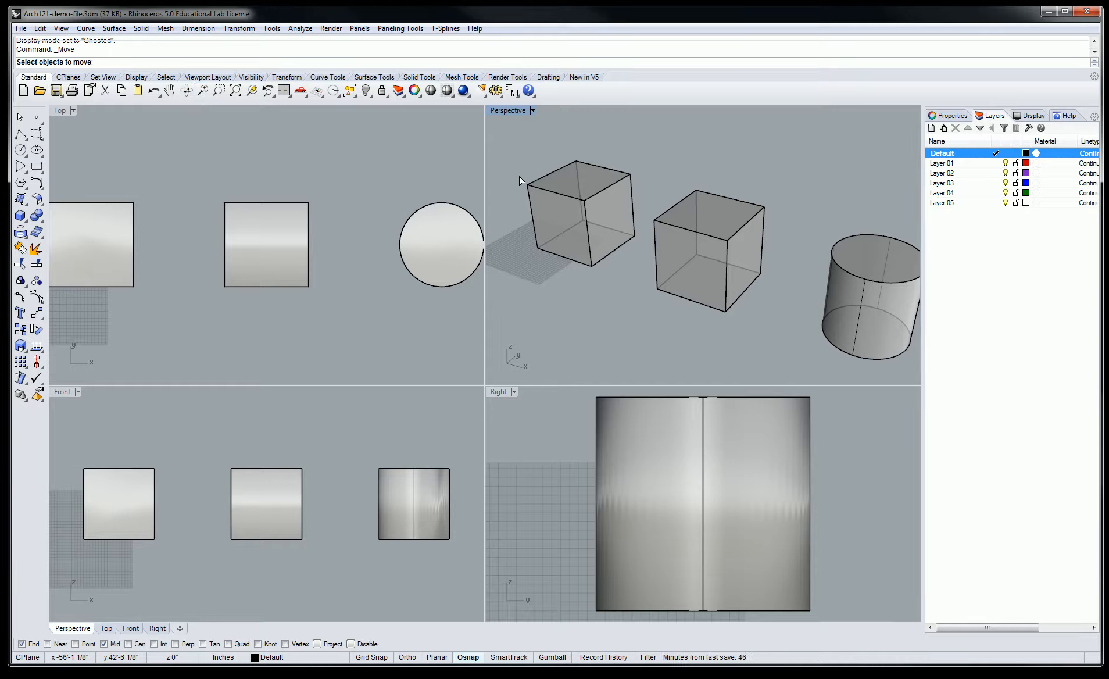
{"action": "left_click", "coordinate": [574, 194]}
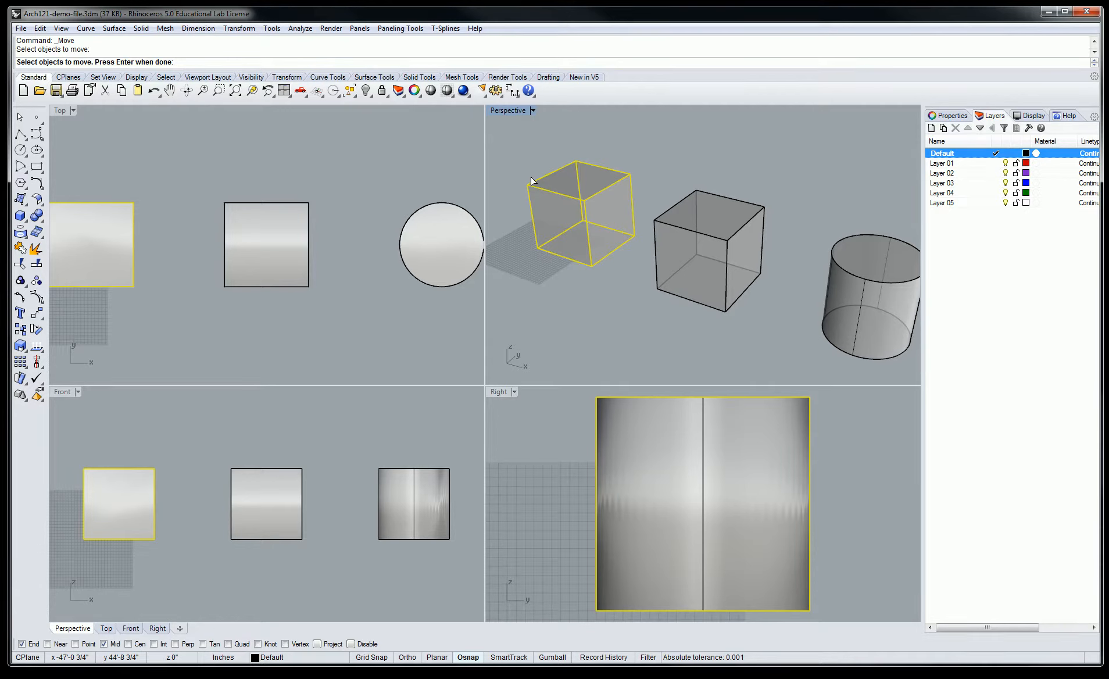
{"action": "key", "text": "Return"}
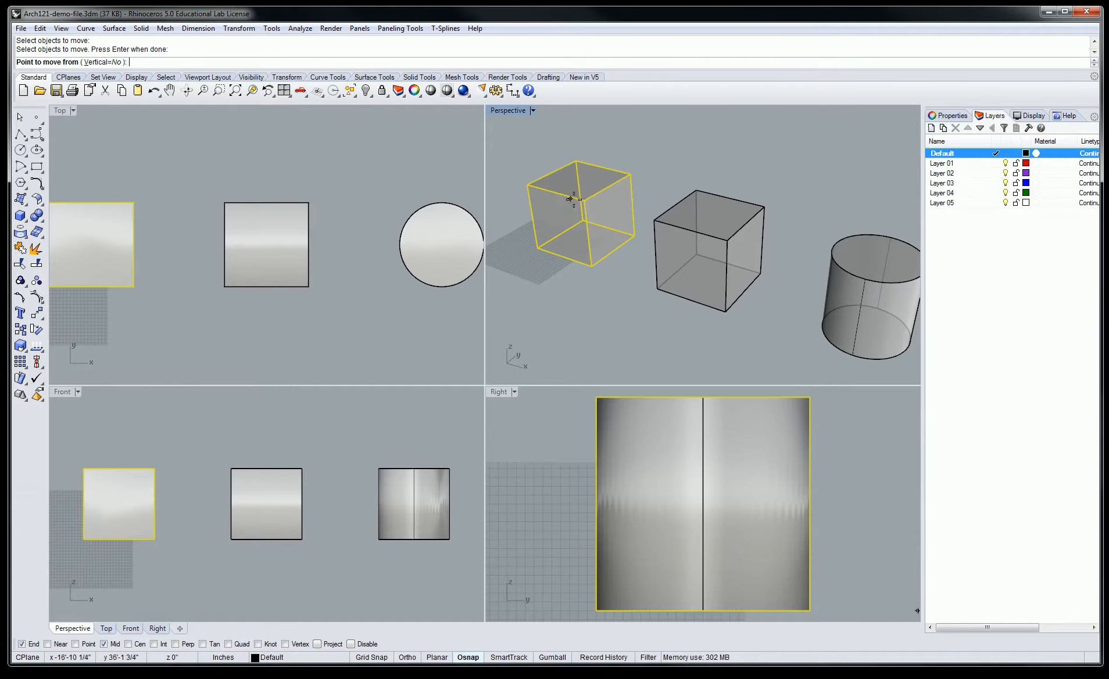
{"action": "left_click", "coordinate": [526, 184]}
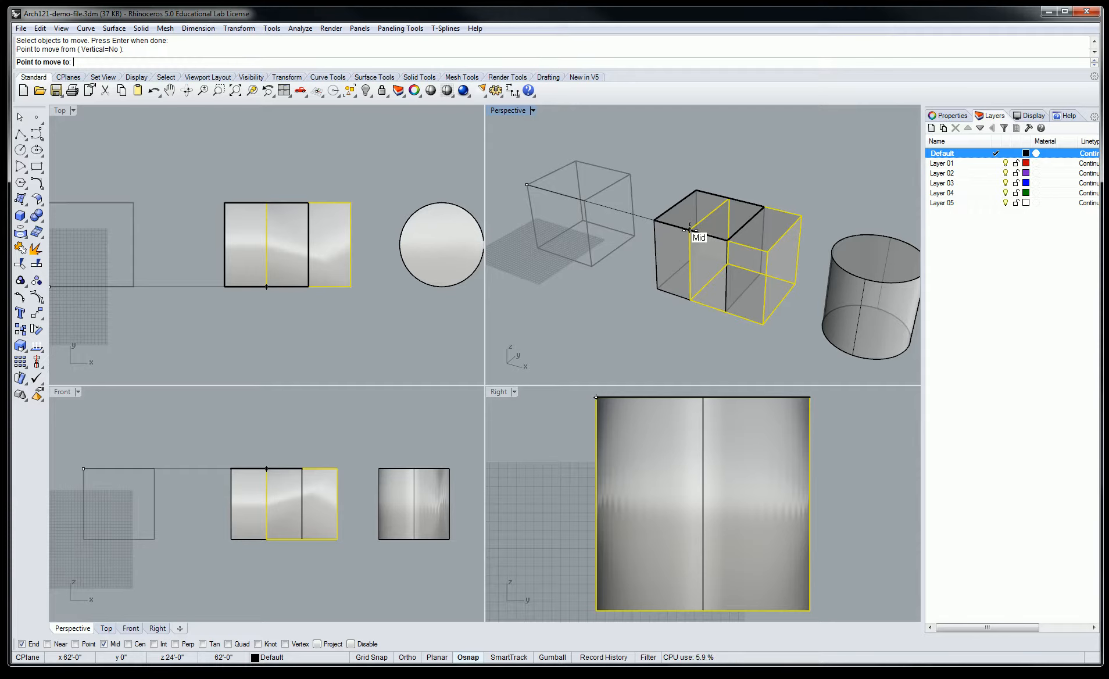
{"action": "left_click", "coordinate": [690, 231]}
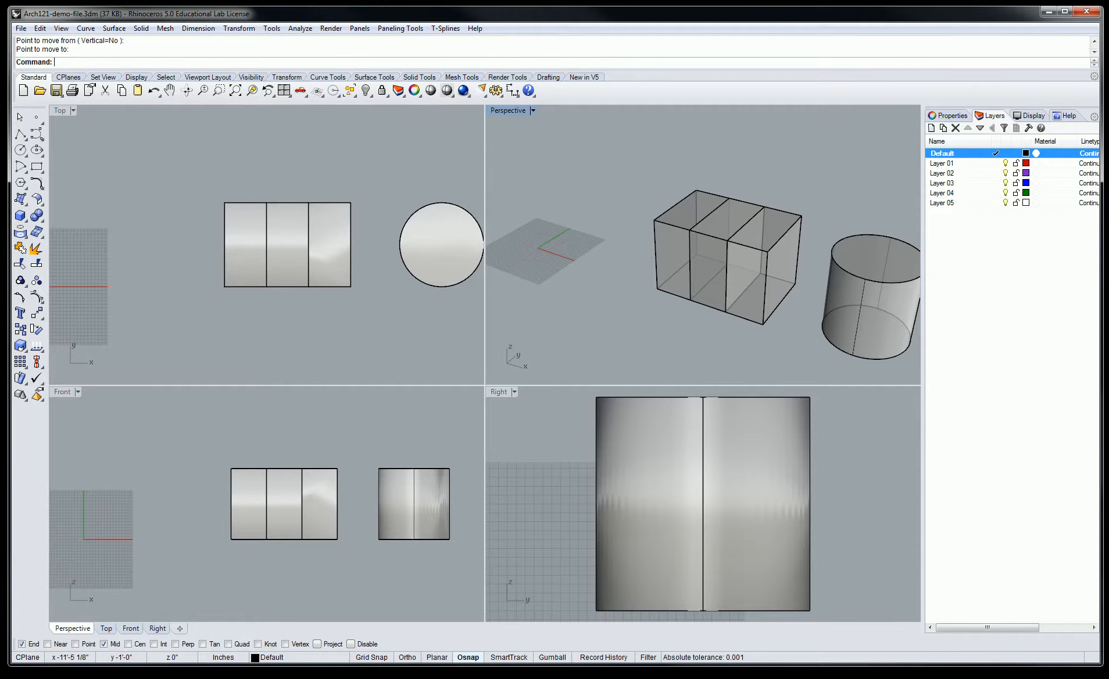
{"action": "left_click_drag", "start_coordinate": [482, 667], "coordinate": [462, 299]}
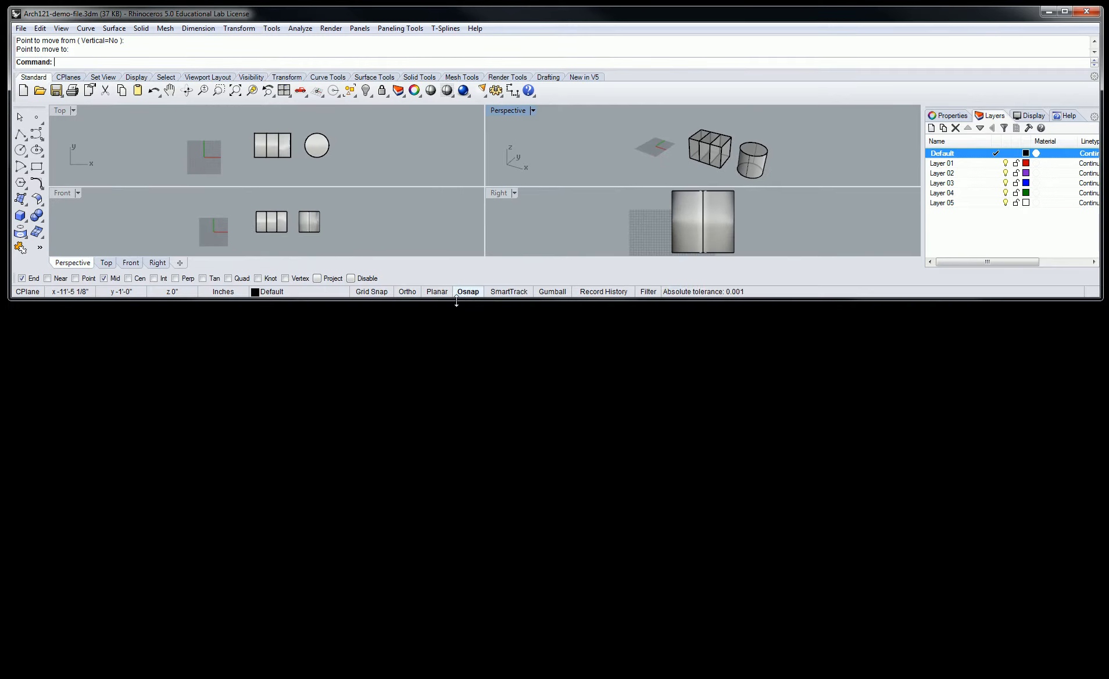
{"action": "left_click", "coordinate": [467, 292]}
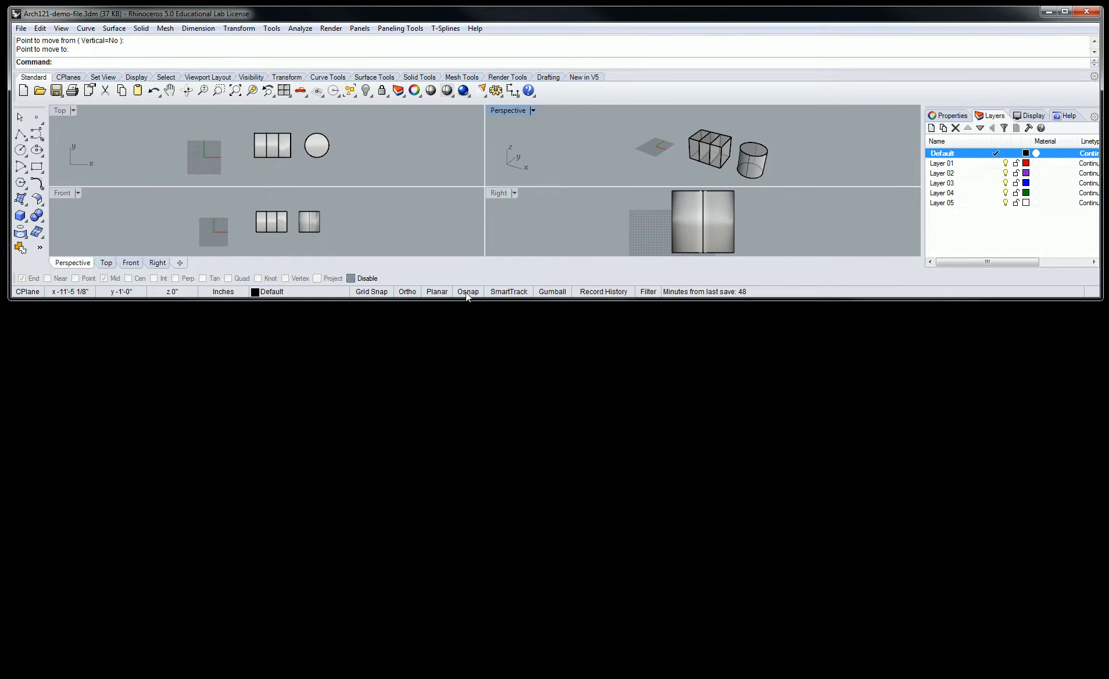
{"action": "left_click", "coordinate": [271, 28]}
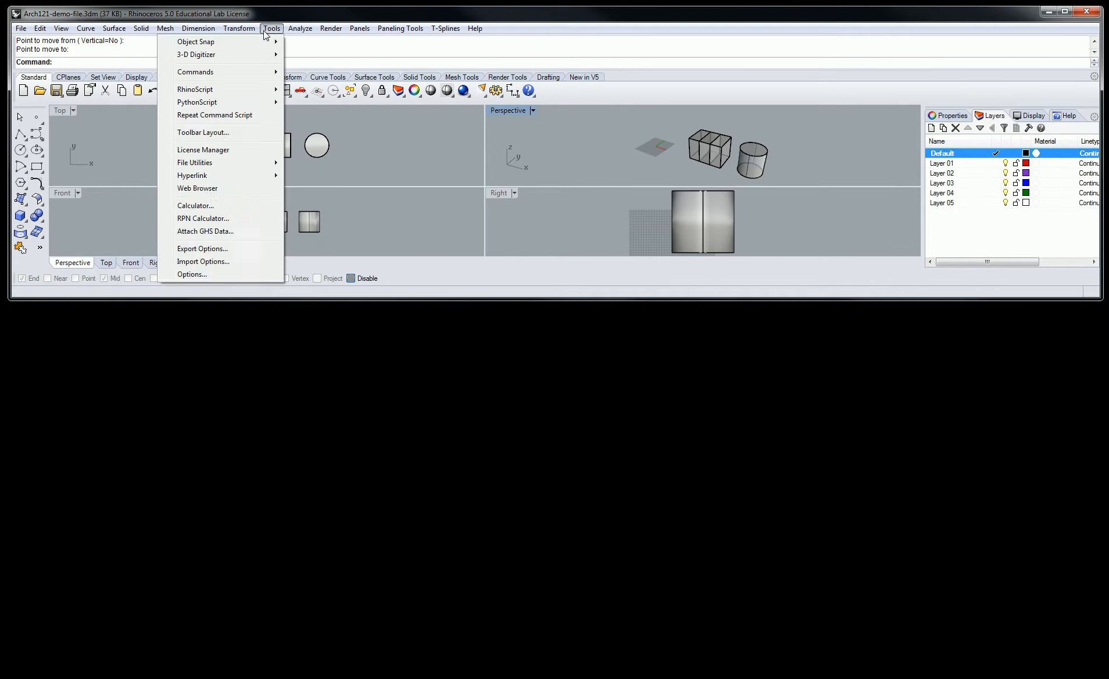
{"action": "left_click", "coordinate": [241, 42]}
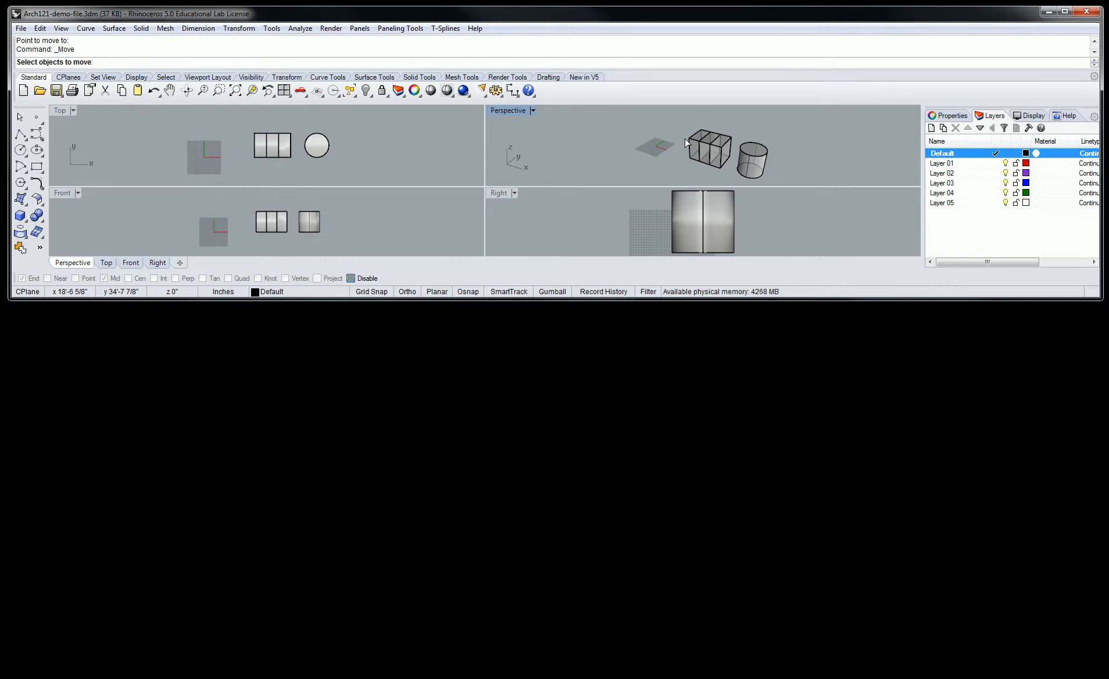
{"action": "left_click", "coordinate": [704, 144]}
{"action": "key", "text": "Return"}
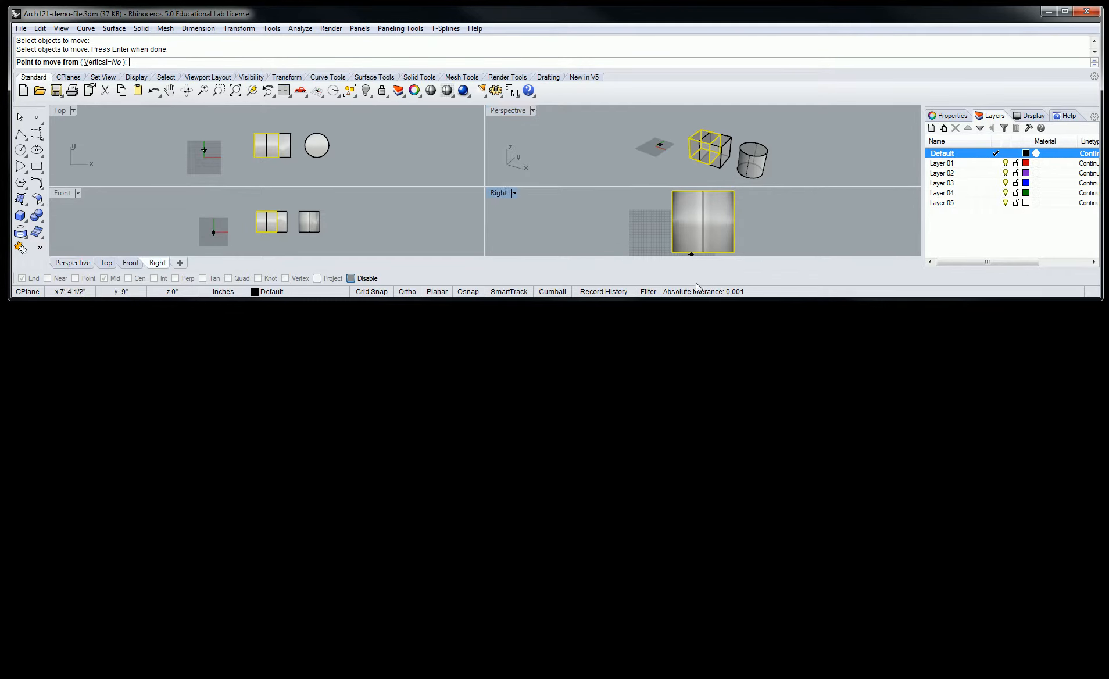
{"action": "left_click_drag", "start_coordinate": [698, 300], "coordinate": [719, 465]}
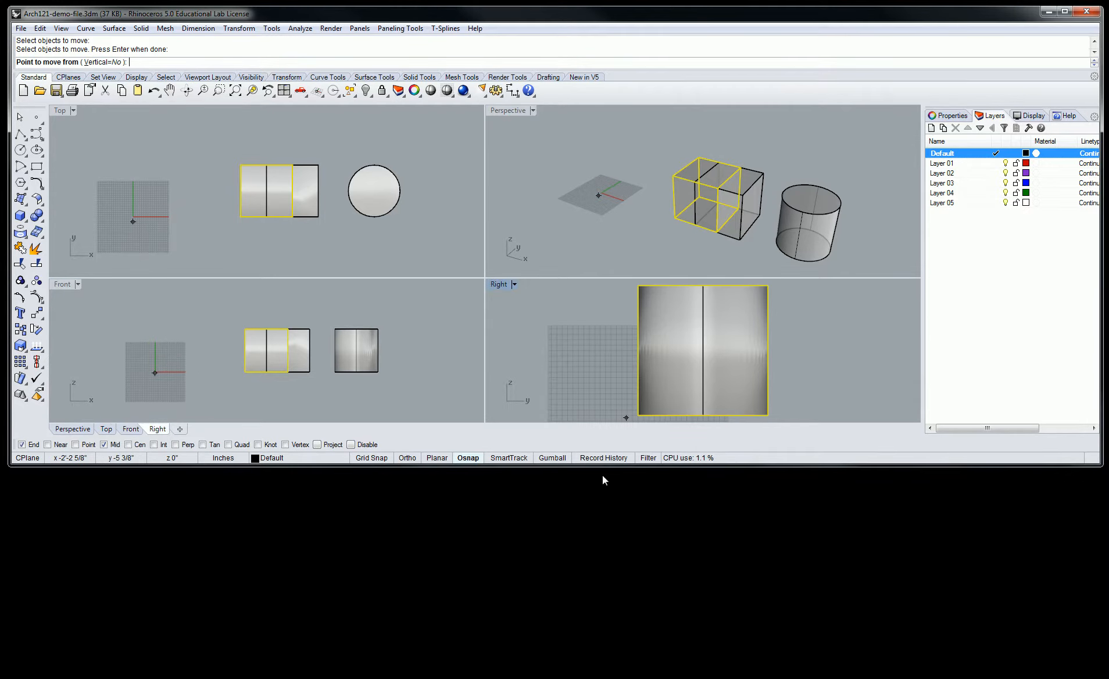
{"action": "left_click_drag", "start_coordinate": [599, 470], "coordinate": [605, 675]}
{"action": "key", "text": "Escape"}
{"action": "key", "text": "Escape"}
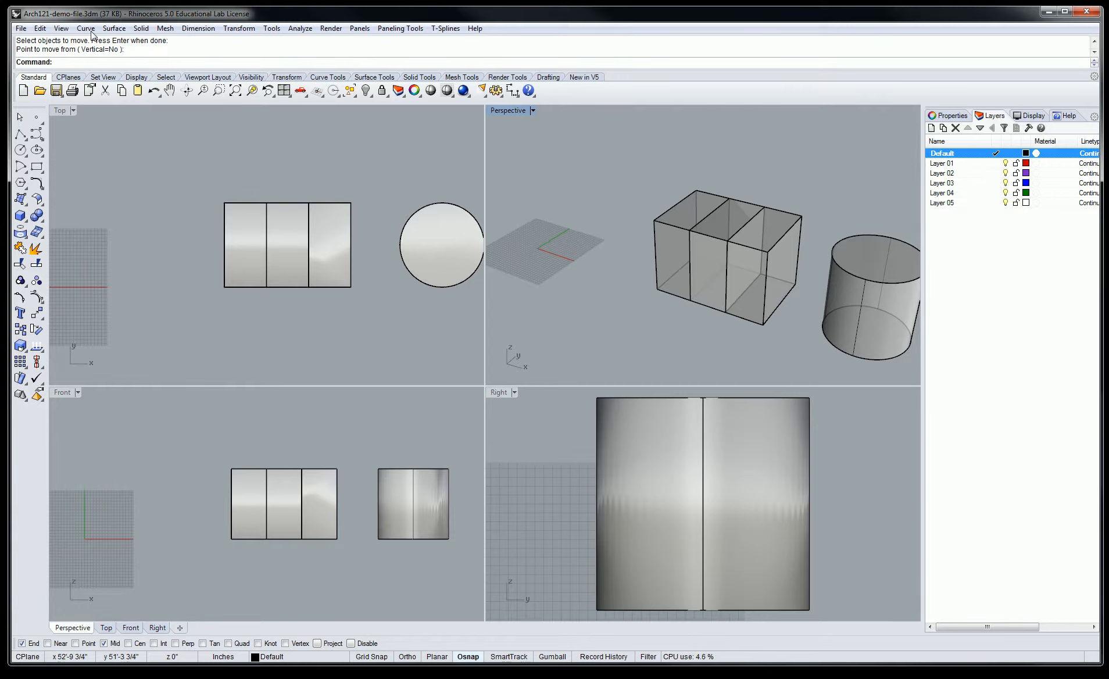
Undo the last box move and clear the selection.
{"action": "left_click", "coordinate": [61, 29]}
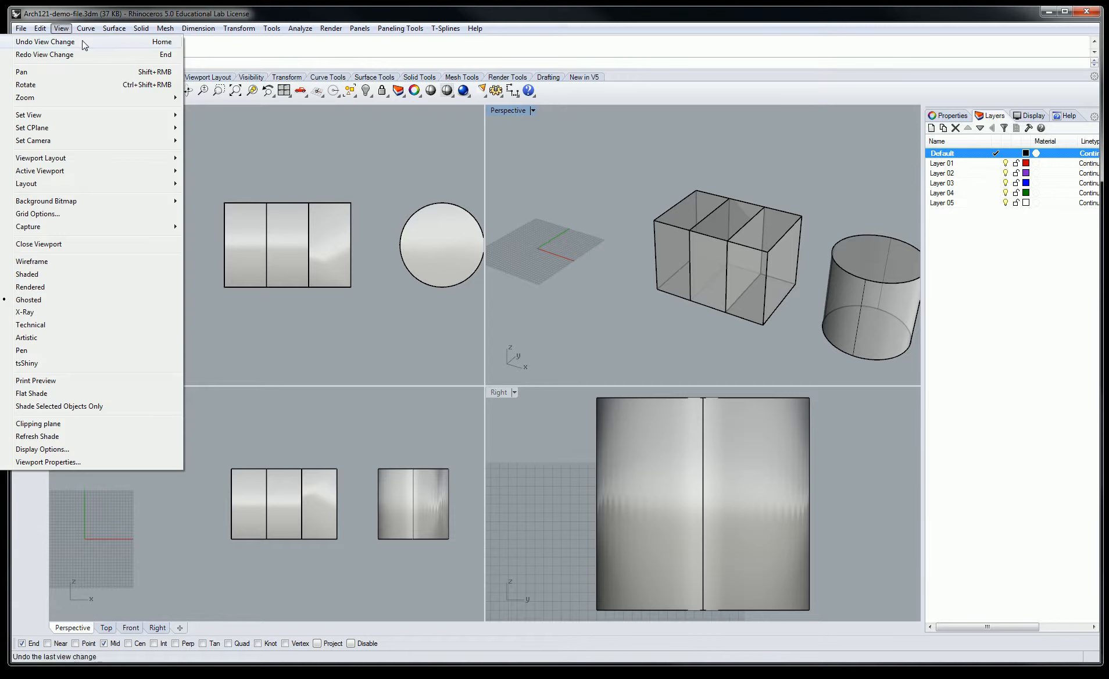
{"action": "mouse_move", "coordinate": [44, 33]}
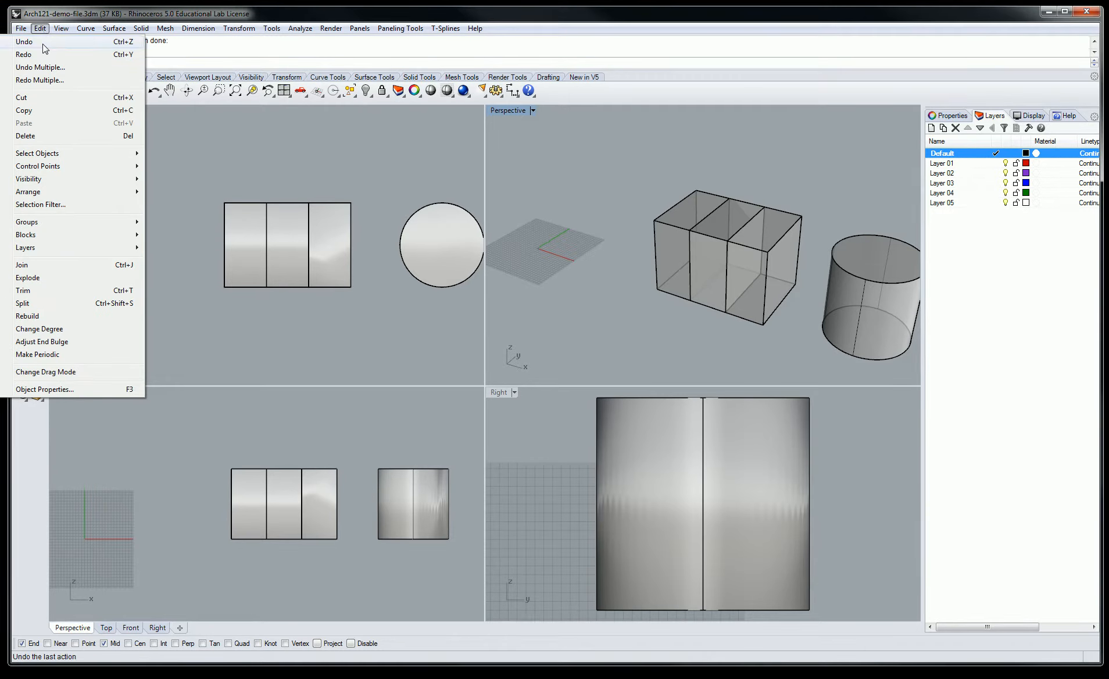
{"action": "left_click", "coordinate": [42, 44]}
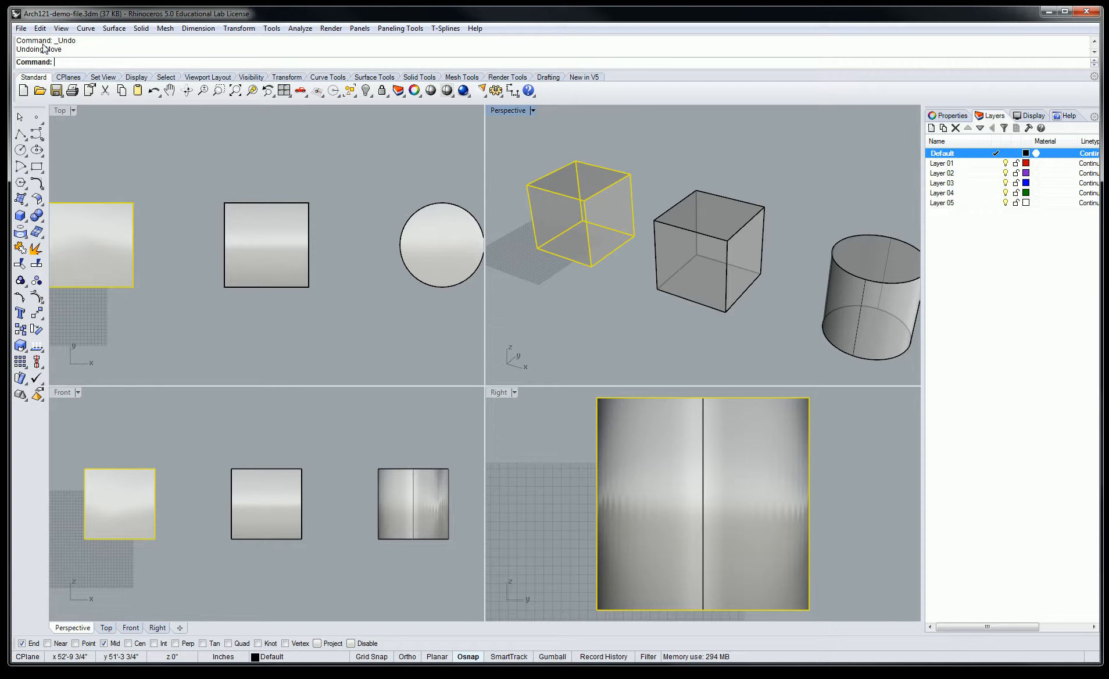
{"action": "left_click", "coordinate": [574, 289]}
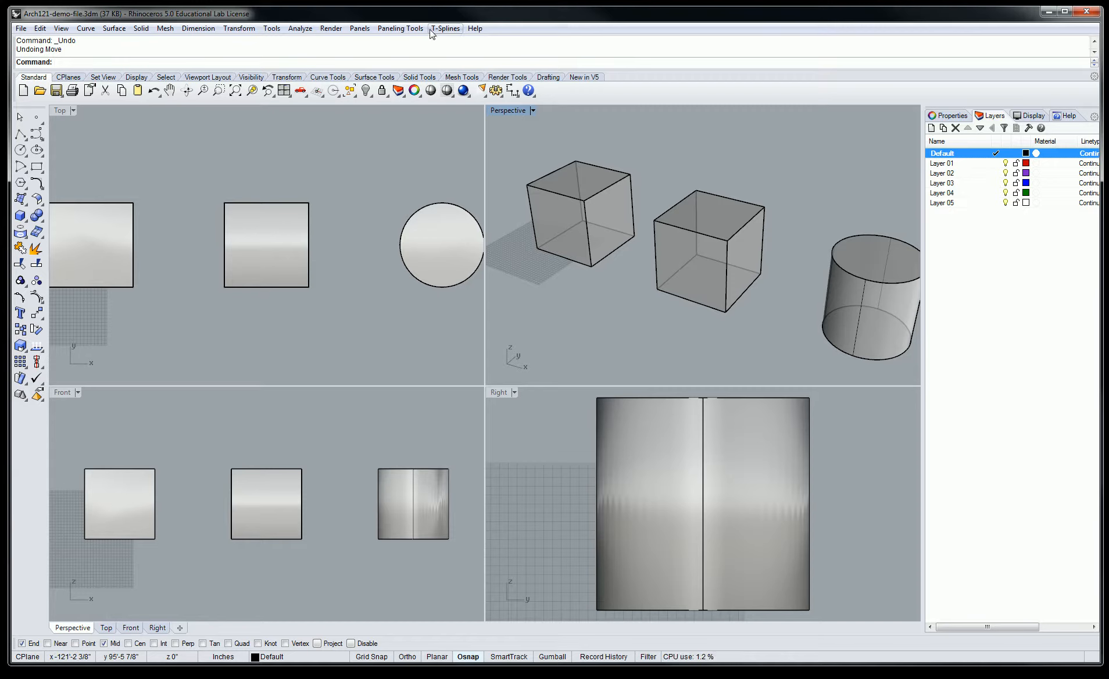
Copy the box nearest the origin from its top left corner to its adjacent top back corner, placing one copy directly behind it.
{"action": "left_click", "coordinate": [246, 32]}
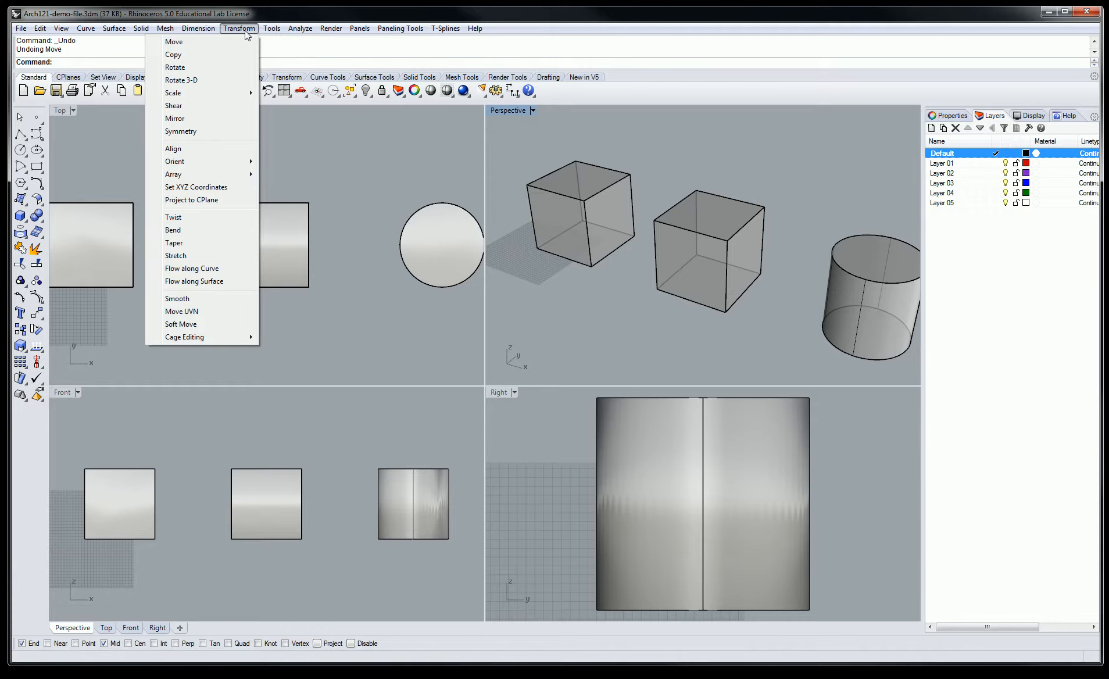
{"action": "left_click", "coordinate": [222, 55]}
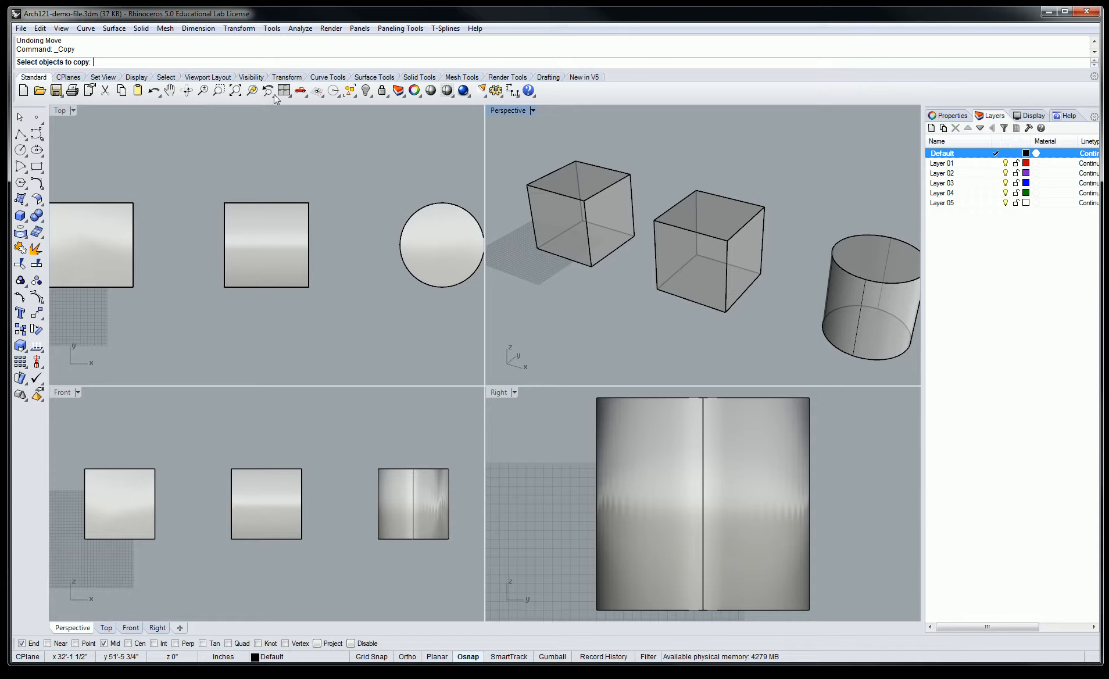
{"action": "left_click", "coordinate": [597, 185]}
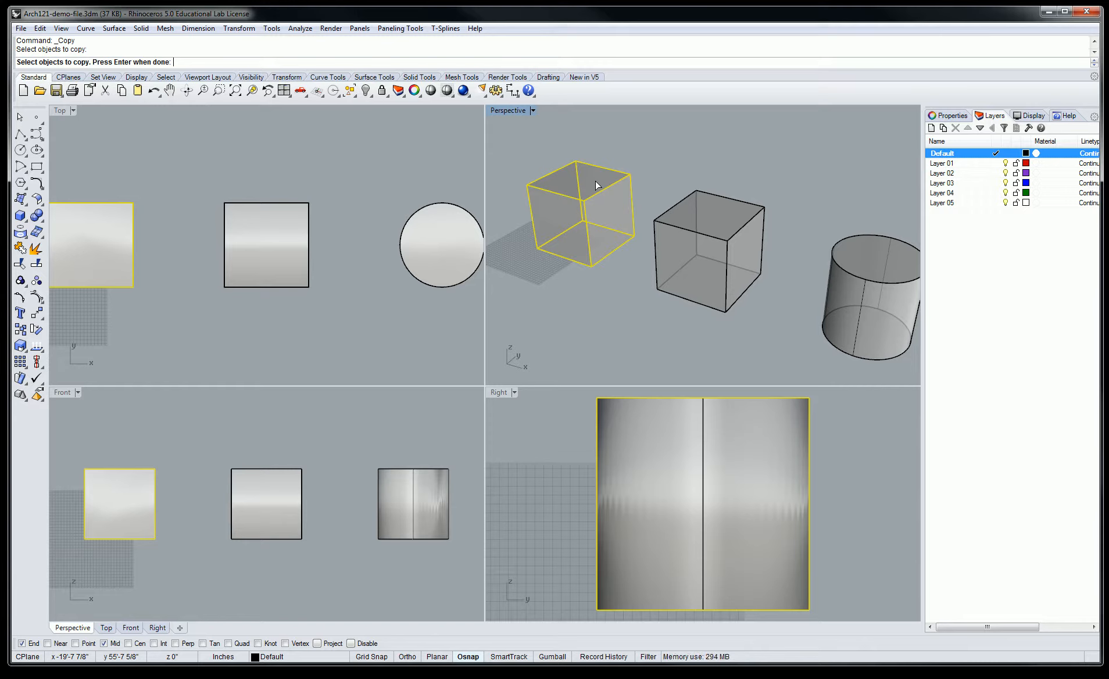
{"action": "key", "text": "Return"}
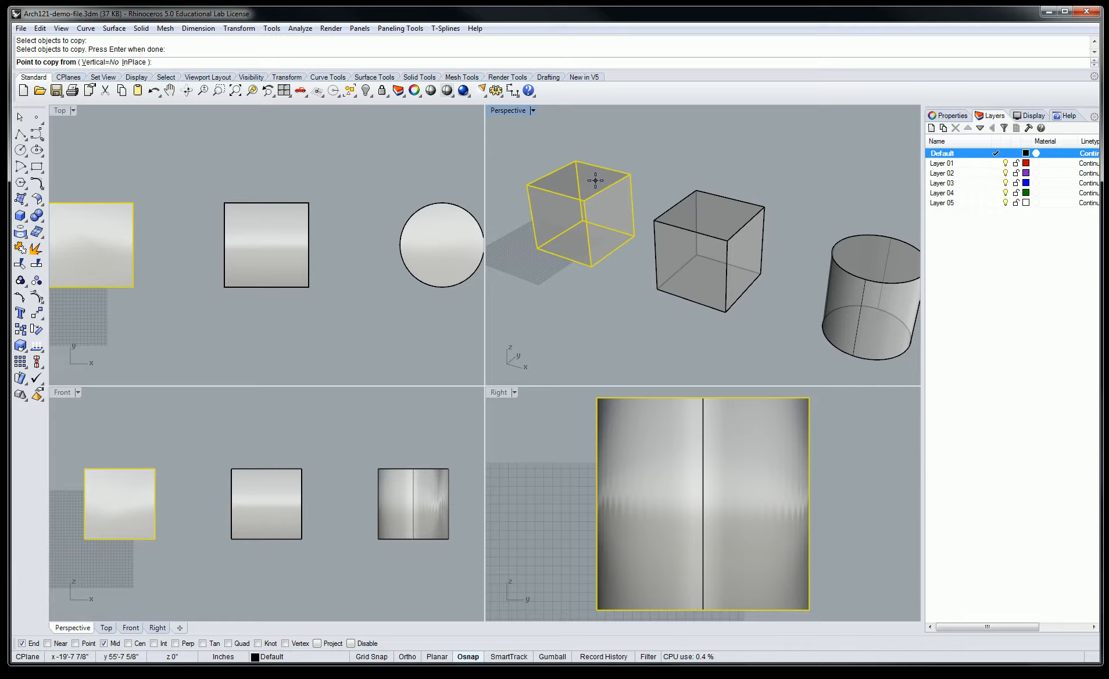
{"action": "left_click", "coordinate": [526, 185]}
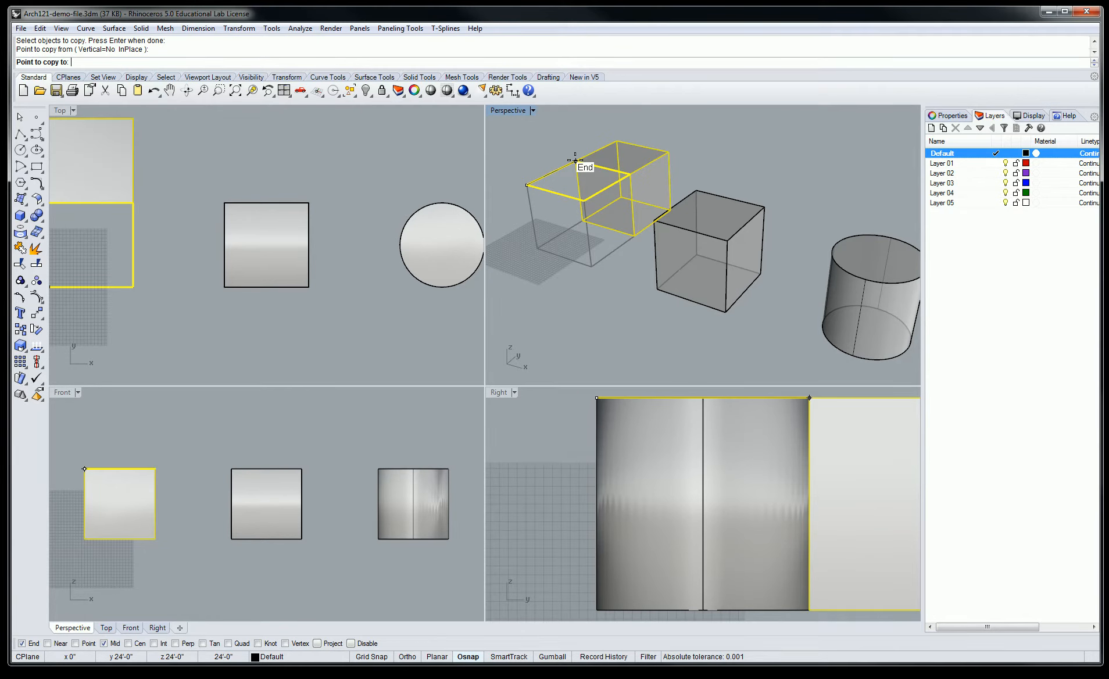
{"action": "left_click", "coordinate": [575, 160]}
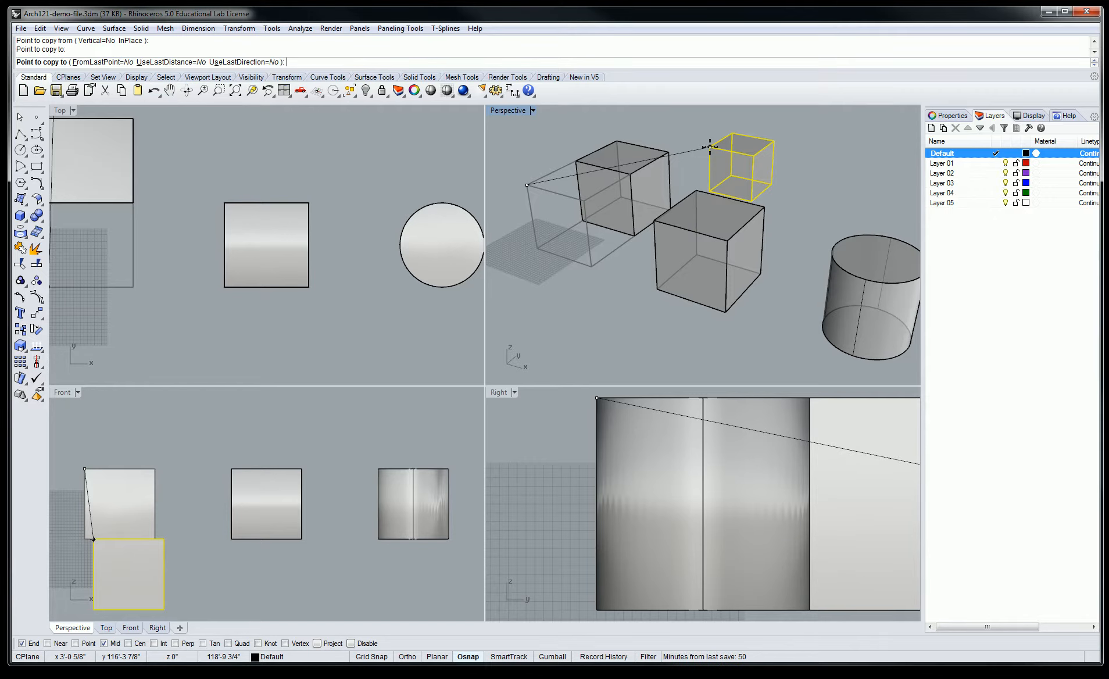
{"action": "key", "text": "Return"}
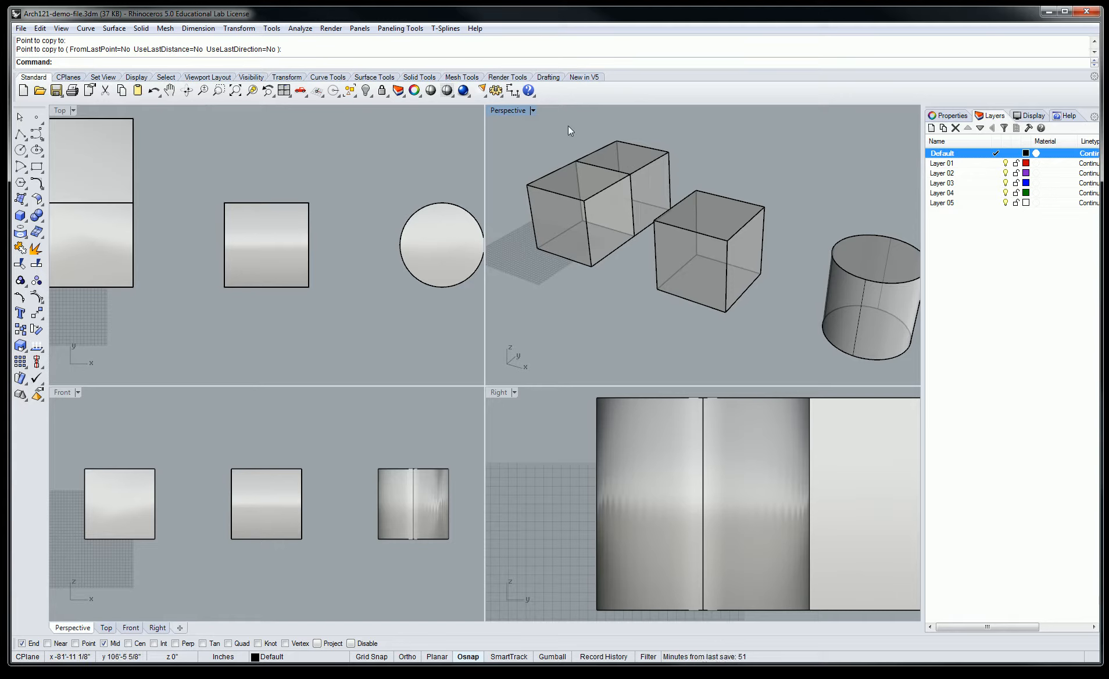
{"action": "left_click", "coordinate": [255, 29]}
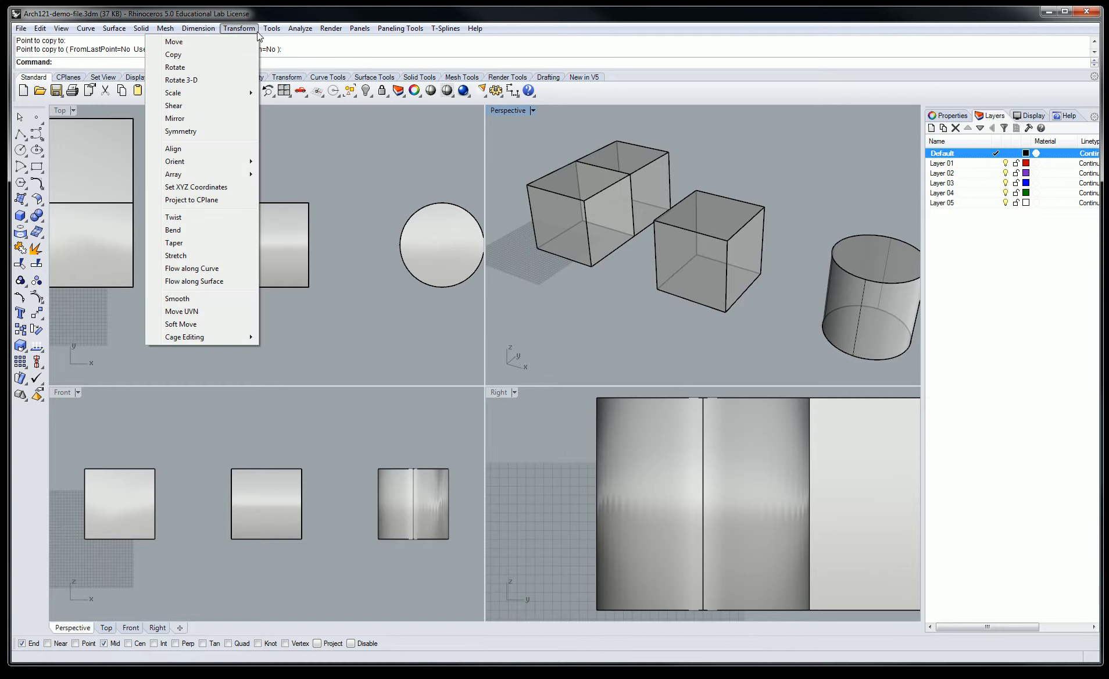
{"action": "left_click", "coordinate": [235, 70]}
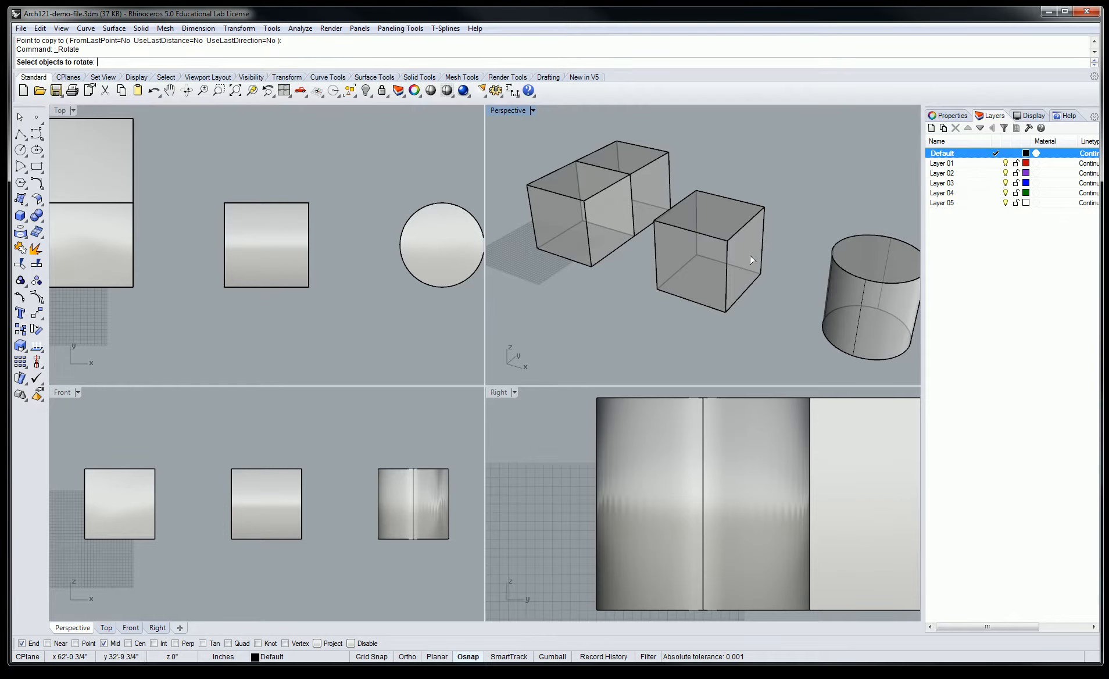
{"action": "scroll", "coordinate": [753, 258], "scroll_direction": "down", "scroll_amount": 6}
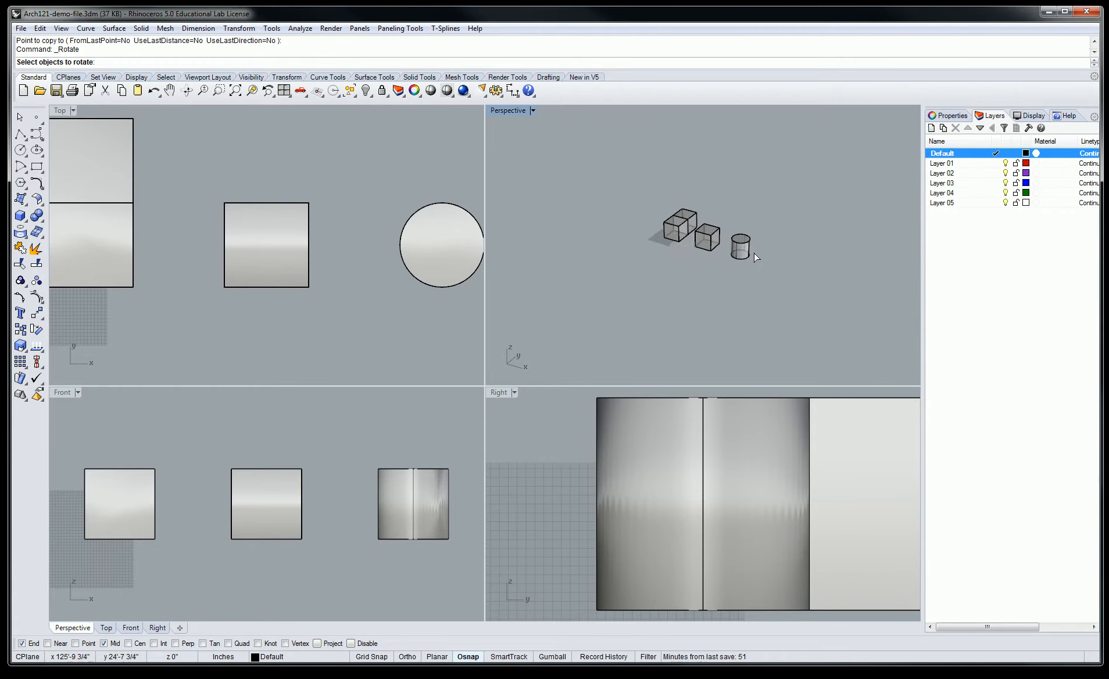
{"action": "scroll", "coordinate": [755, 257], "scroll_direction": "up", "scroll_amount": 6}
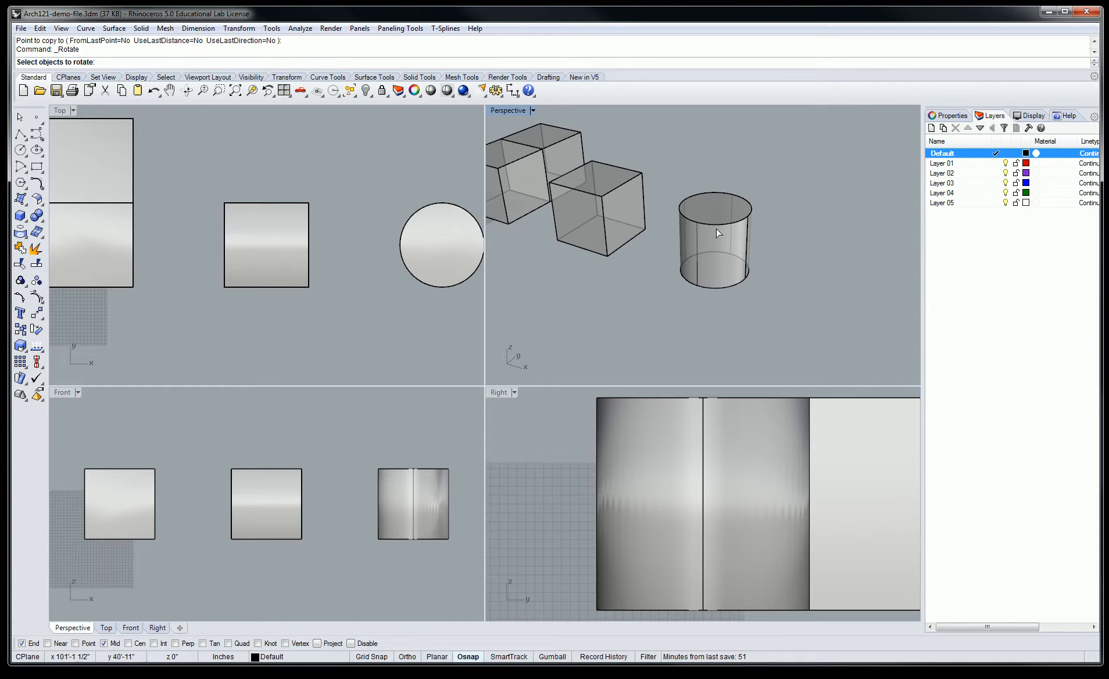
{"action": "scroll", "coordinate": [775, 236], "scroll_direction": "down", "scroll_amount": 6}
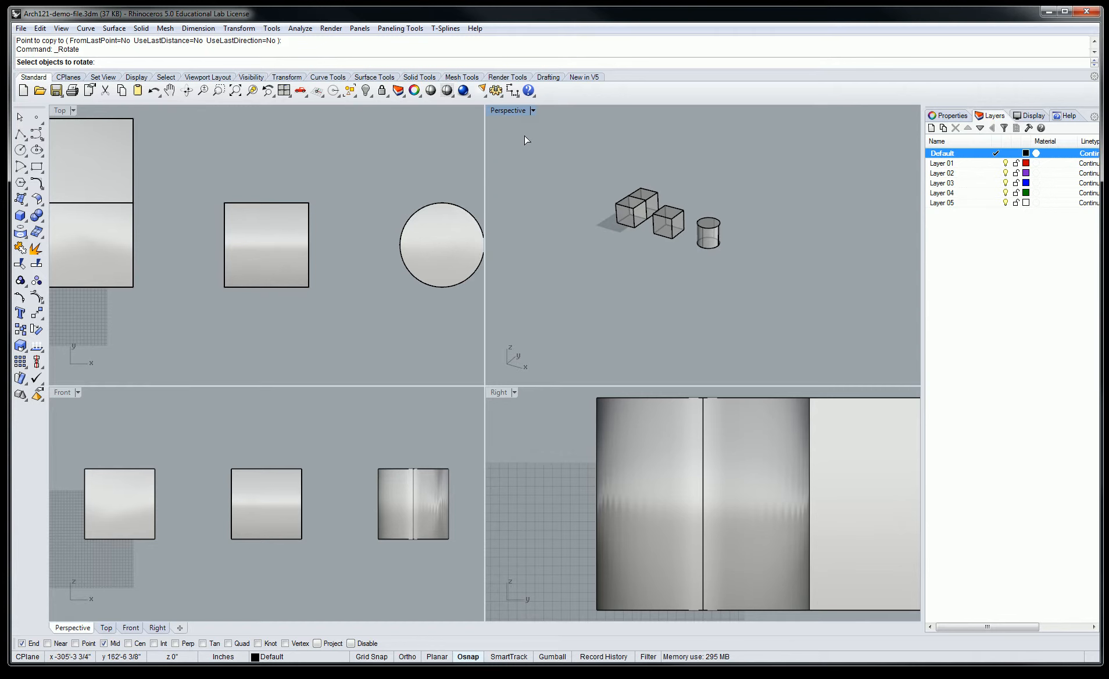
{"action": "scroll", "coordinate": [526, 153], "scroll_direction": "up", "scroll_amount": 6}
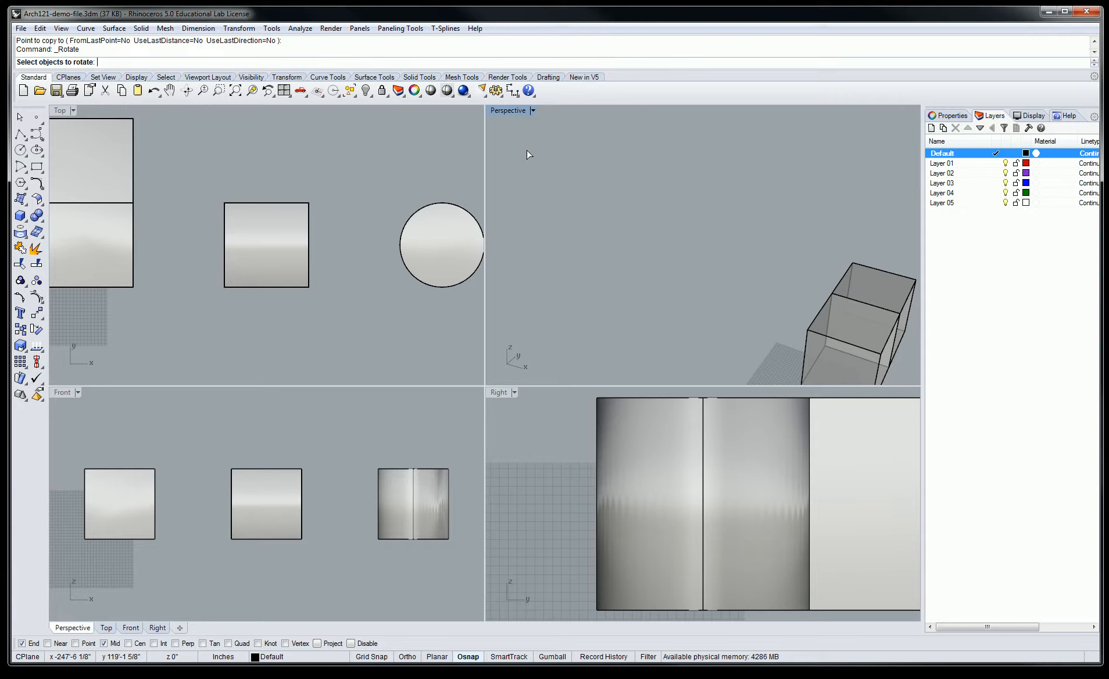
{"action": "scroll", "coordinate": [527, 154], "scroll_direction": "down", "scroll_amount": 6}
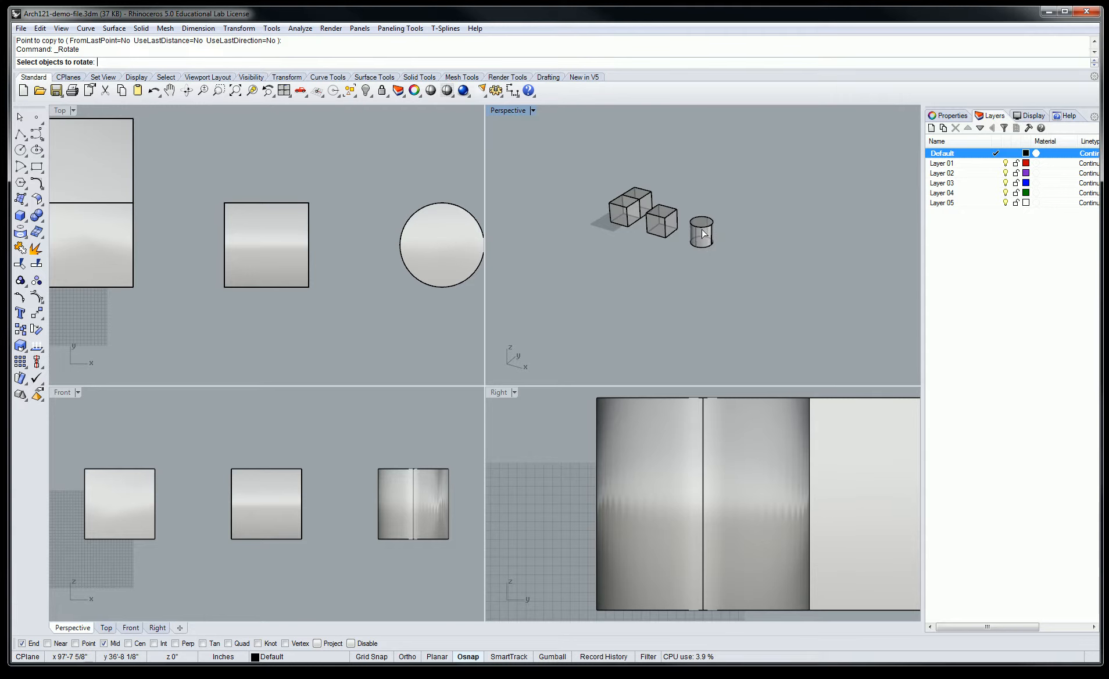
{"action": "scroll", "coordinate": [702, 233], "scroll_direction": "up", "scroll_amount": 6}
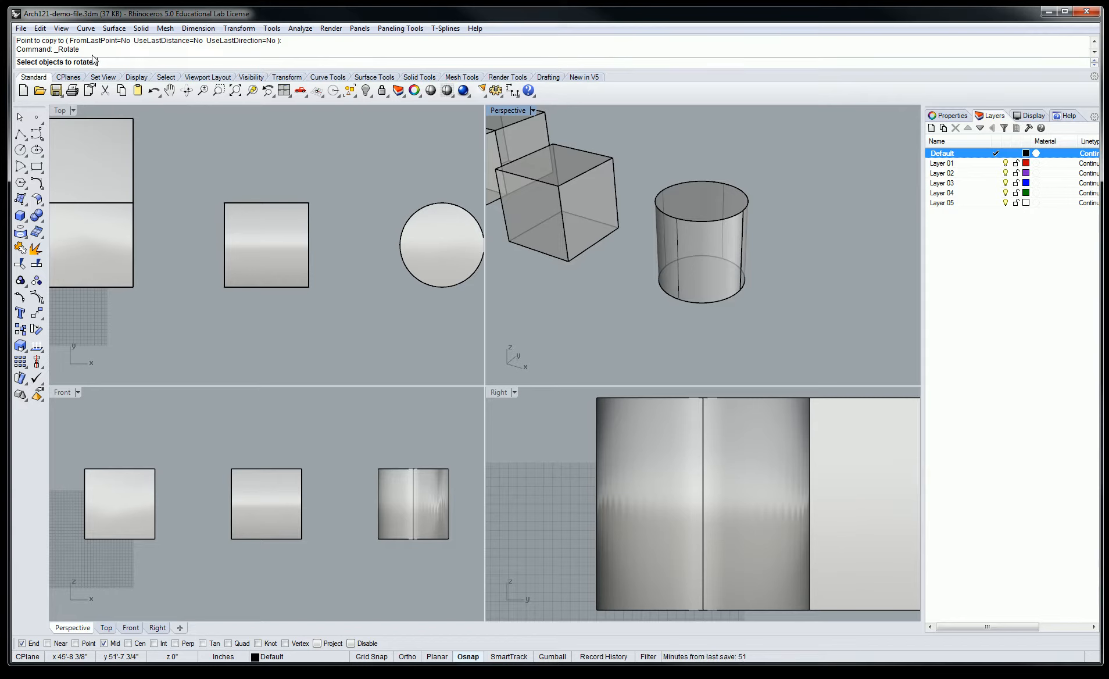
Rotate the cylinder 90 degrees about the front end point of its top edge, and undo that rotation.
{"action": "left_click", "coordinate": [239, 28]}
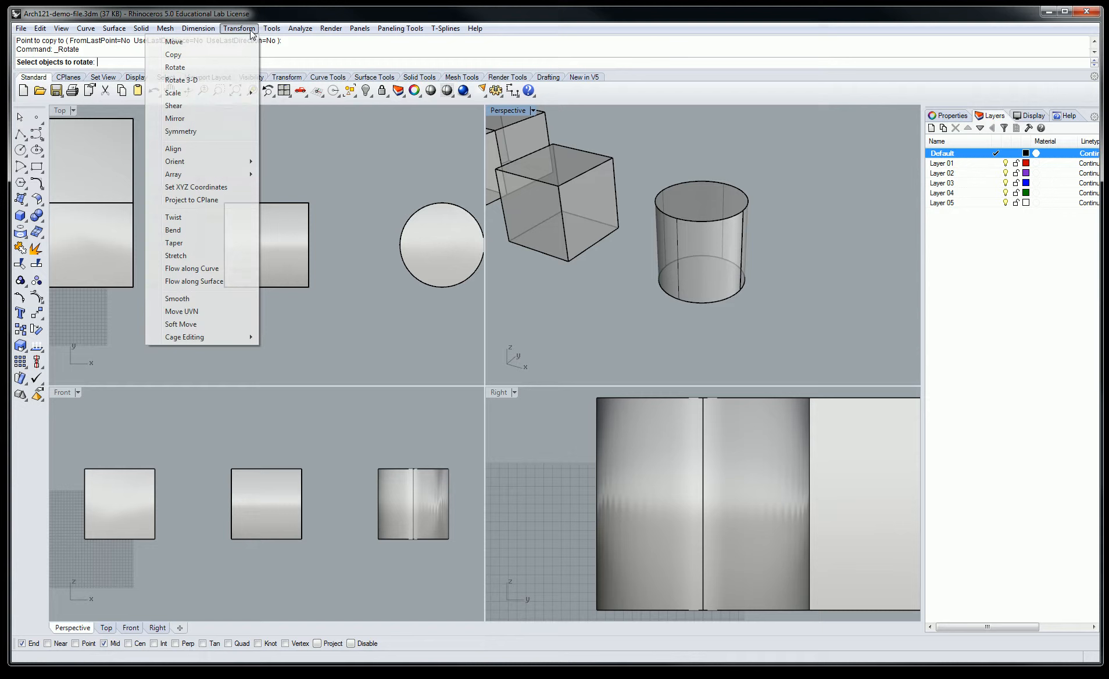
{"action": "left_click", "coordinate": [239, 69]}
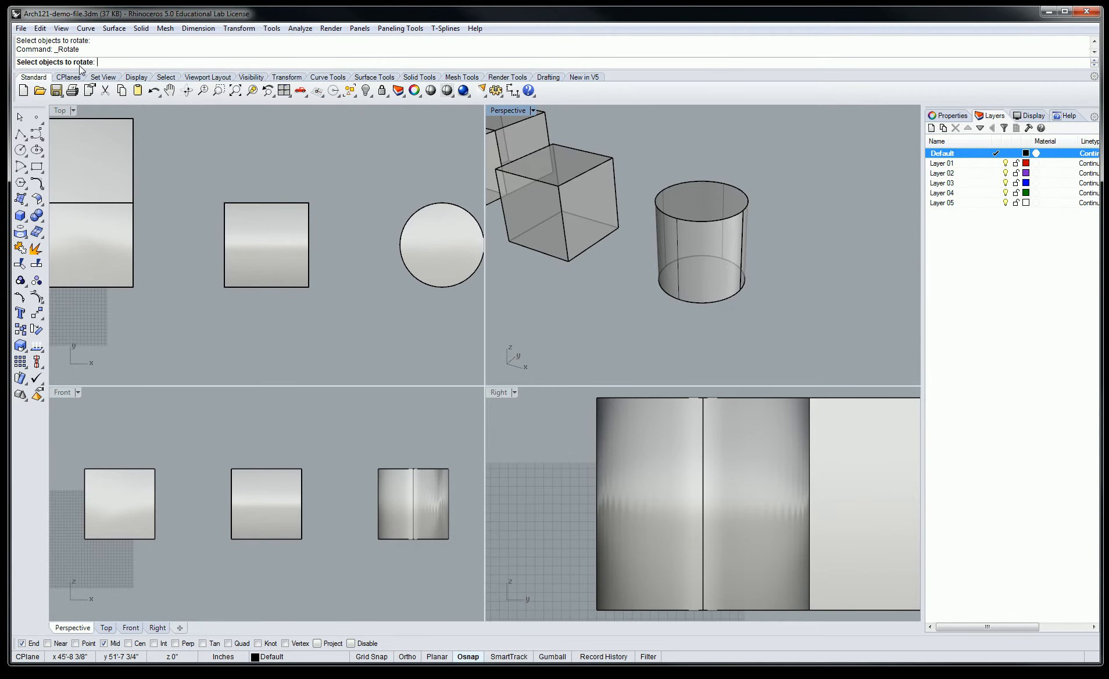
{"action": "left_click", "coordinate": [697, 215]}
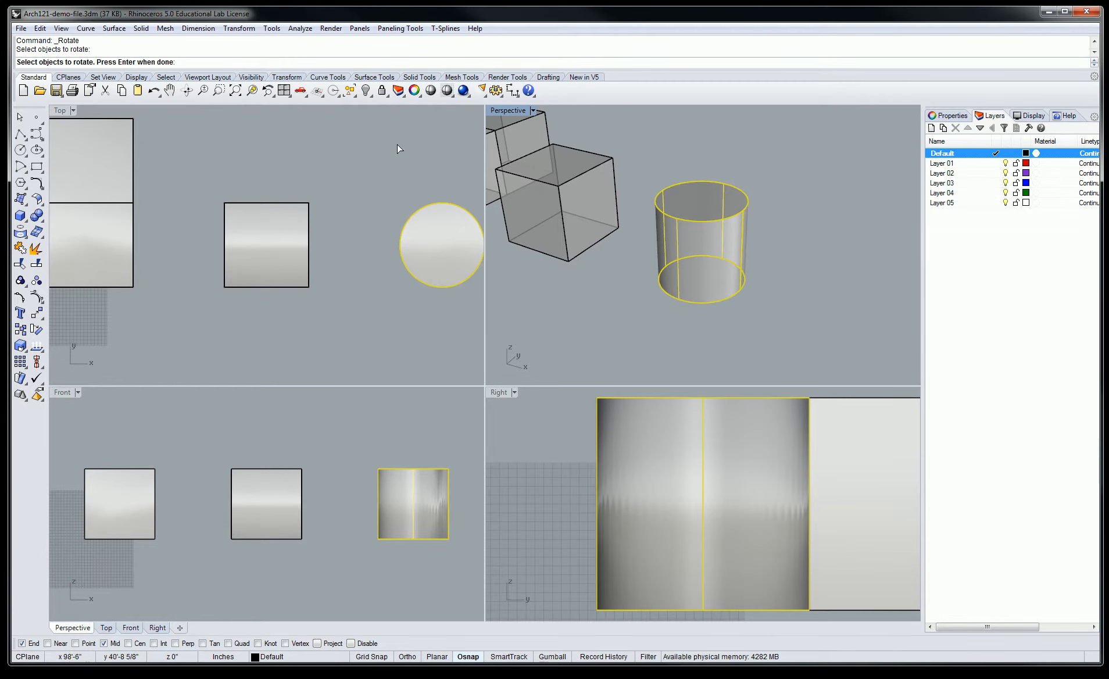
{"action": "key", "text": "Return"}
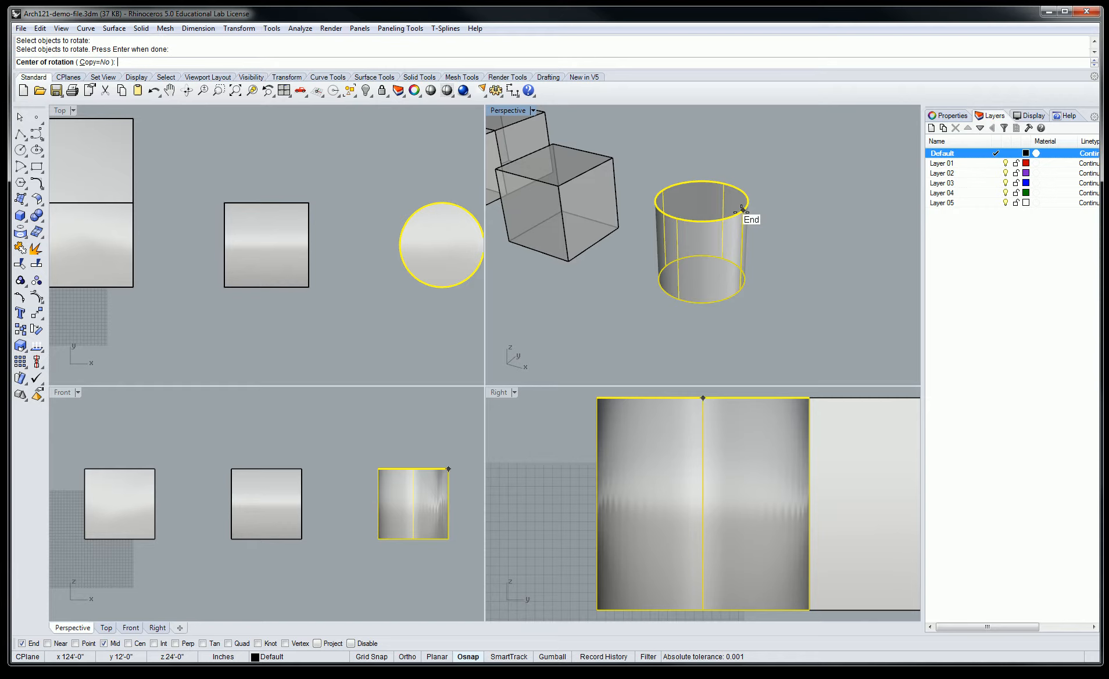
{"action": "left_click_drag", "start_coordinate": [317, 664], "coordinate": [319, 198]}
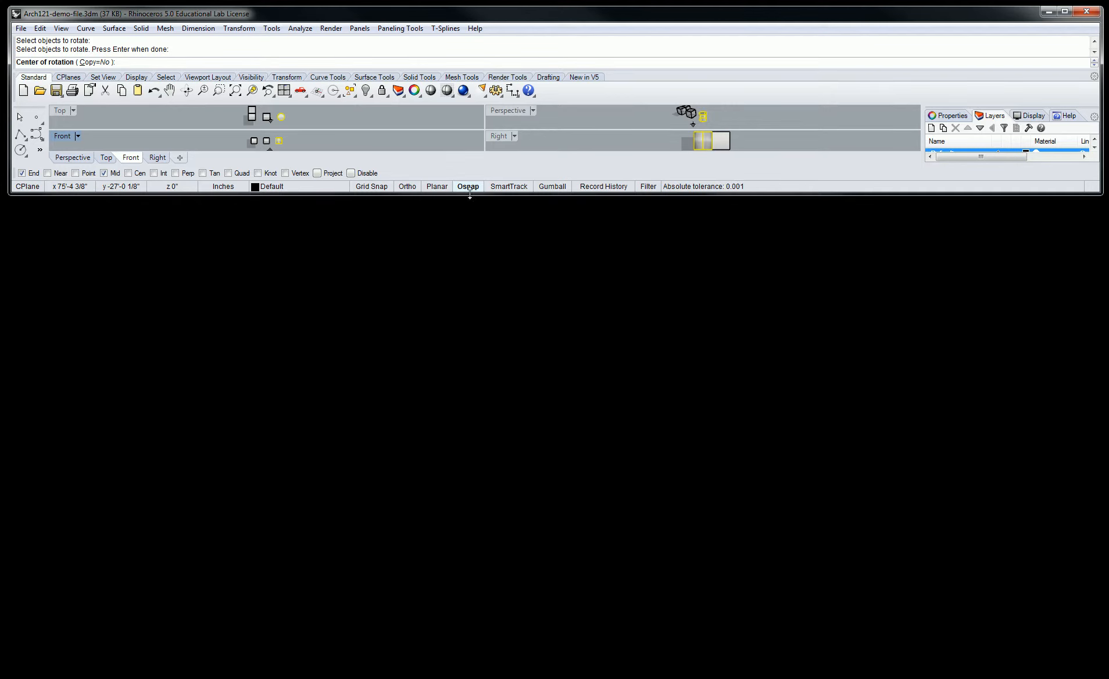
{"action": "left_click_drag", "start_coordinate": [470, 196], "coordinate": [521, 631]}
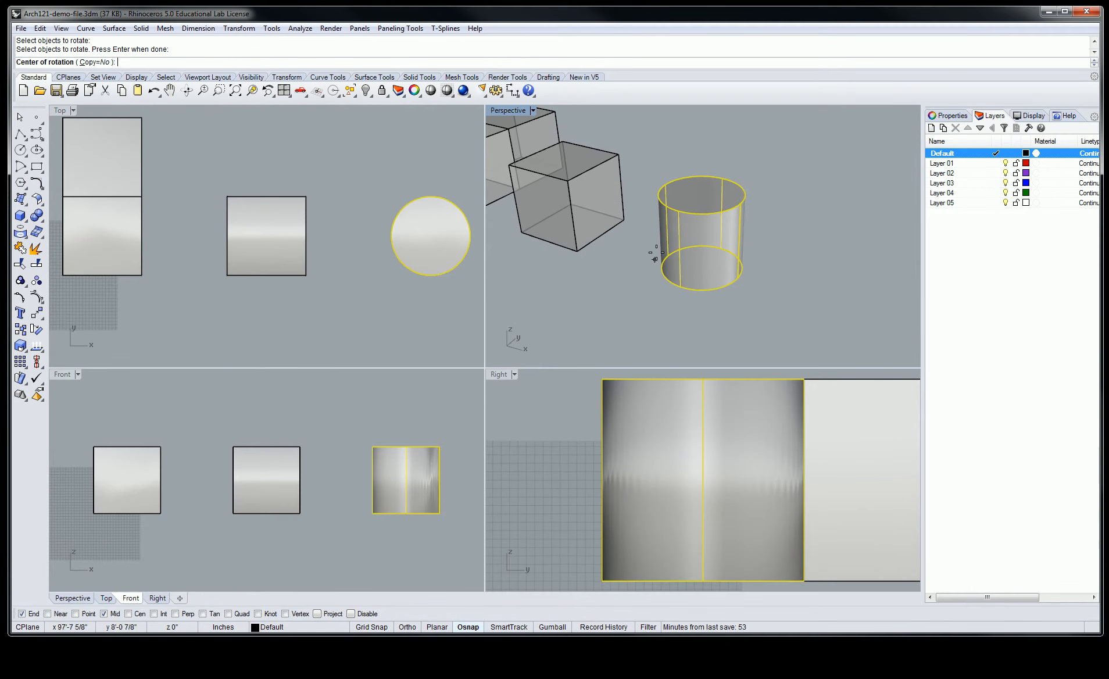
{"action": "left_click", "coordinate": [678, 212]}
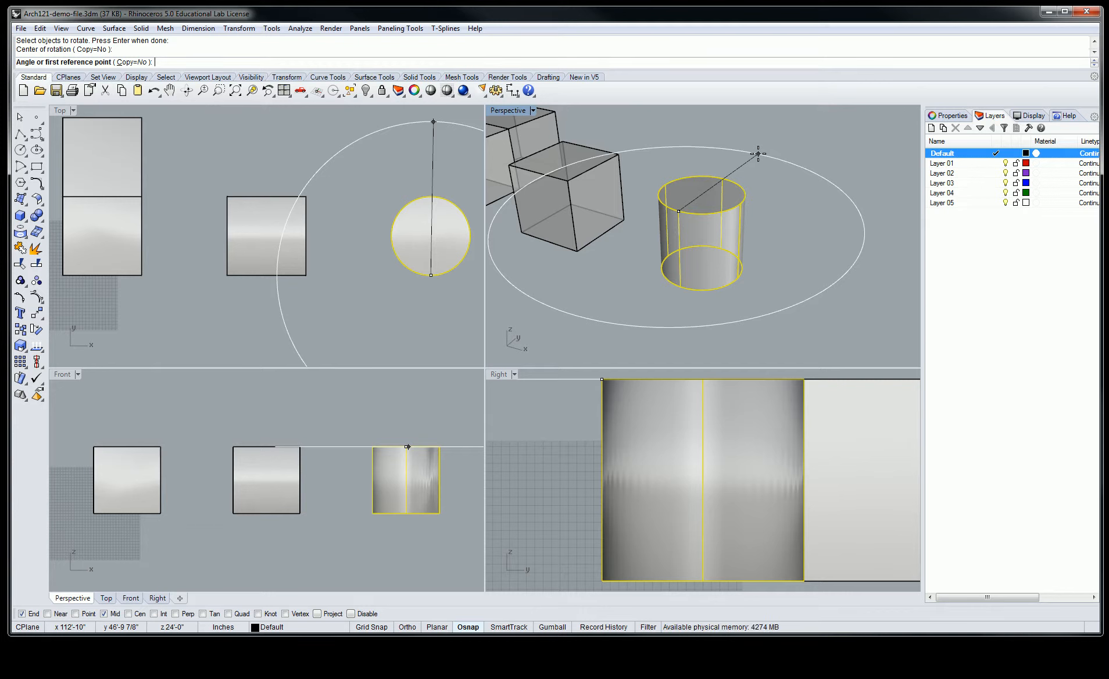
{"action": "type", "text": "90"}
{"action": "key", "text": "Return"}
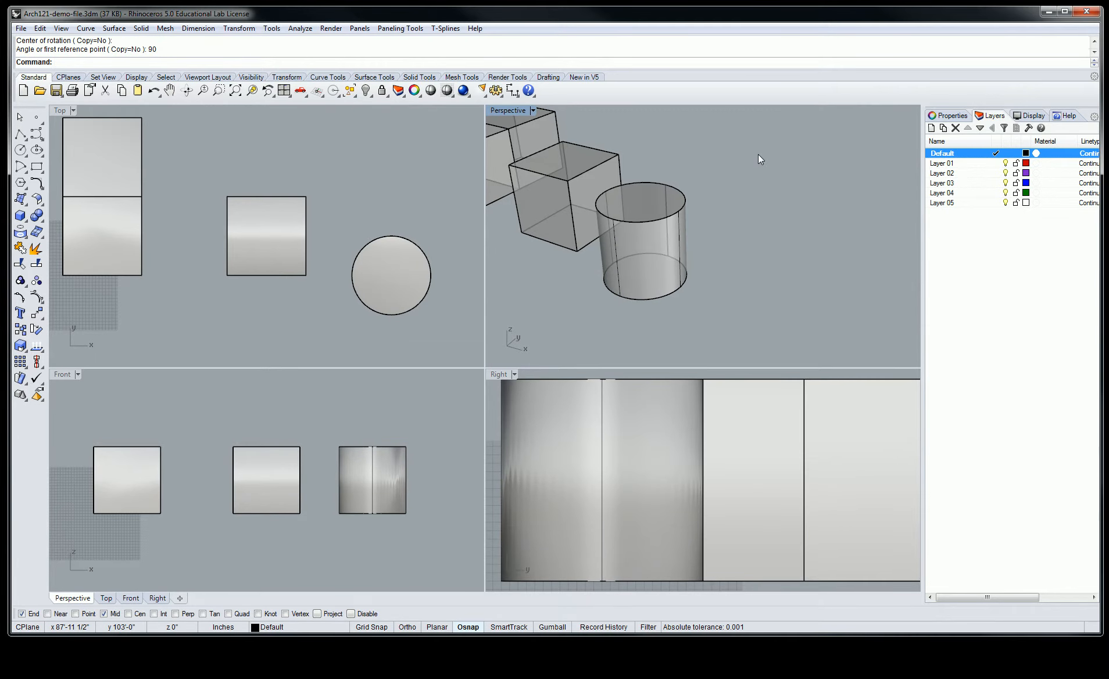
{"action": "key", "text": "ctrl+z"}
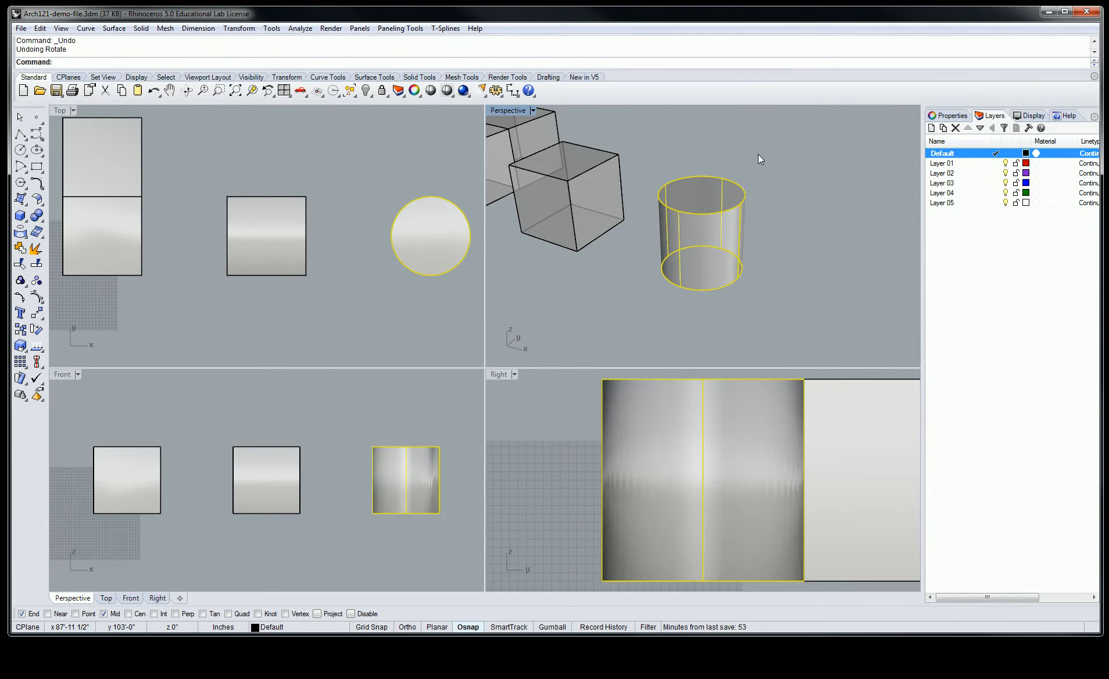
Start rotating the cylinder about the front end point of its top edge, with Ortho on and the first reference point along the y axis.
{"action": "left_click", "coordinate": [239, 28]}
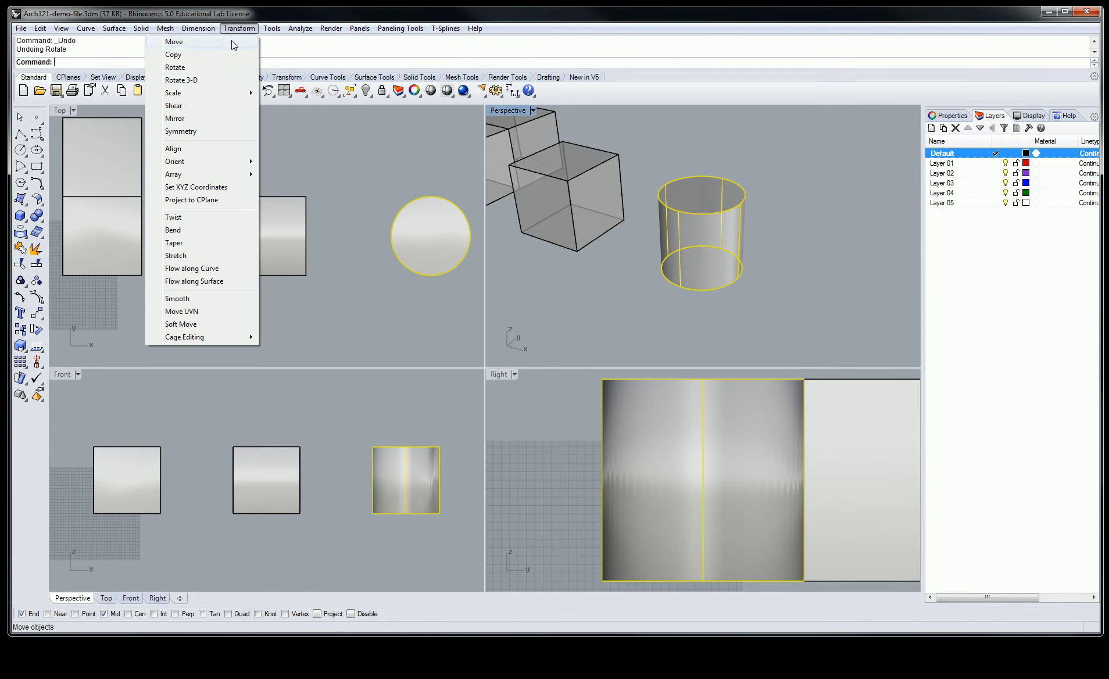
{"action": "left_click", "coordinate": [199, 71]}
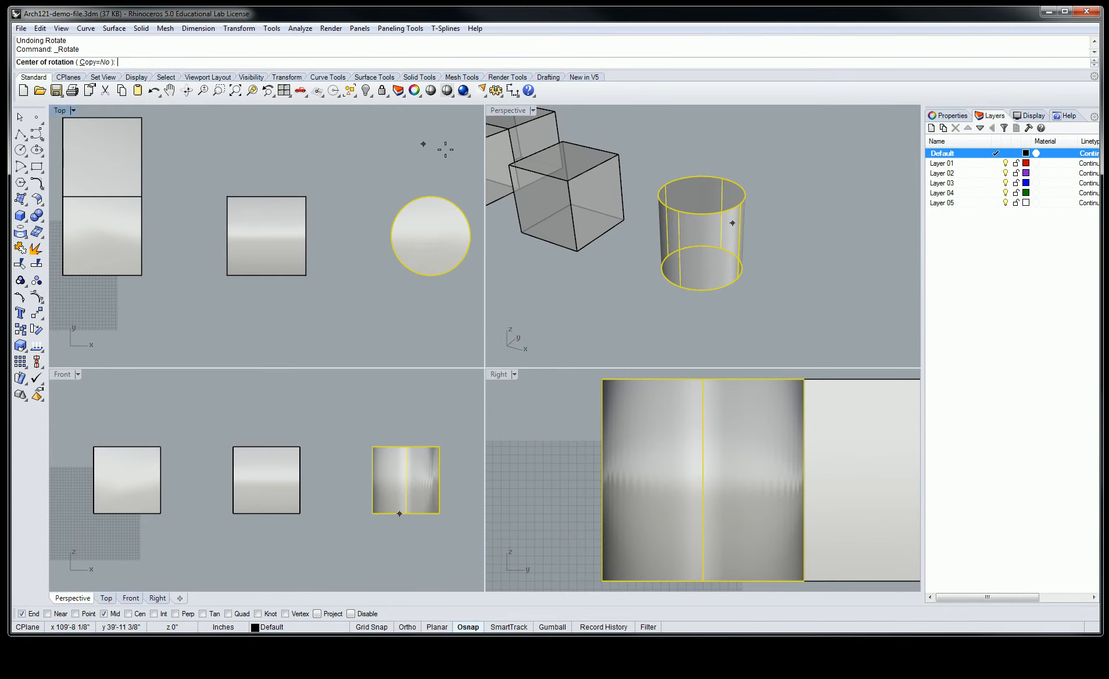
{"action": "left_click", "coordinate": [679, 212]}
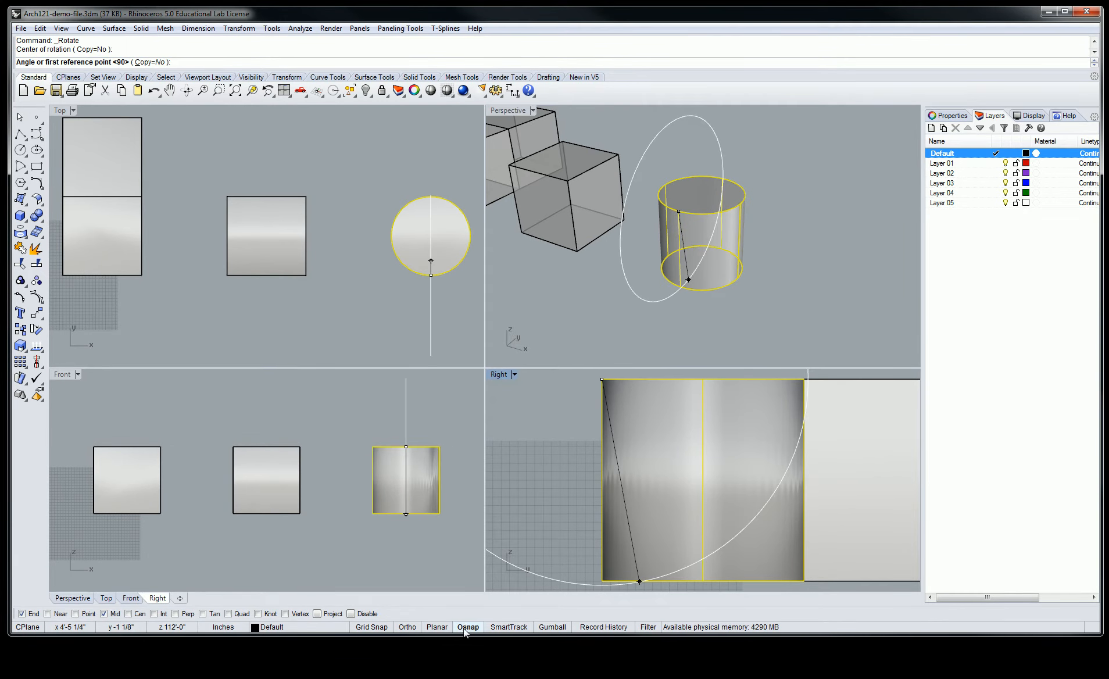
{"action": "left_click_drag", "start_coordinate": [469, 636], "coordinate": [452, 205]}
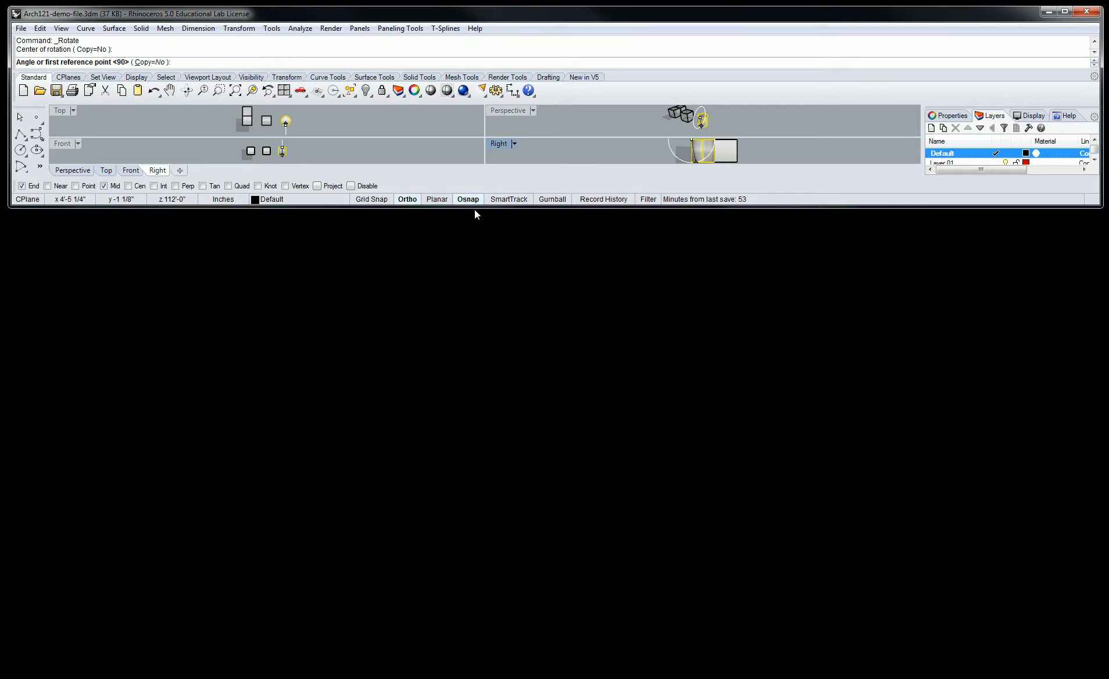
{"action": "left_click_drag", "start_coordinate": [477, 204], "coordinate": [498, 659]}
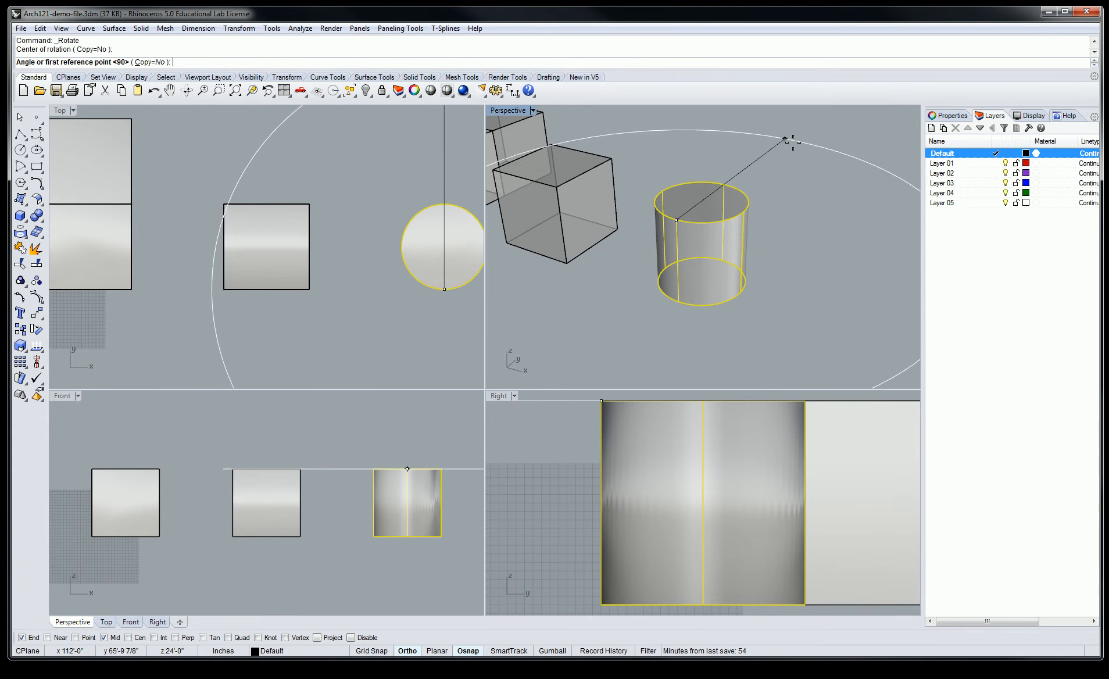
{"action": "left_click", "coordinate": [751, 167]}
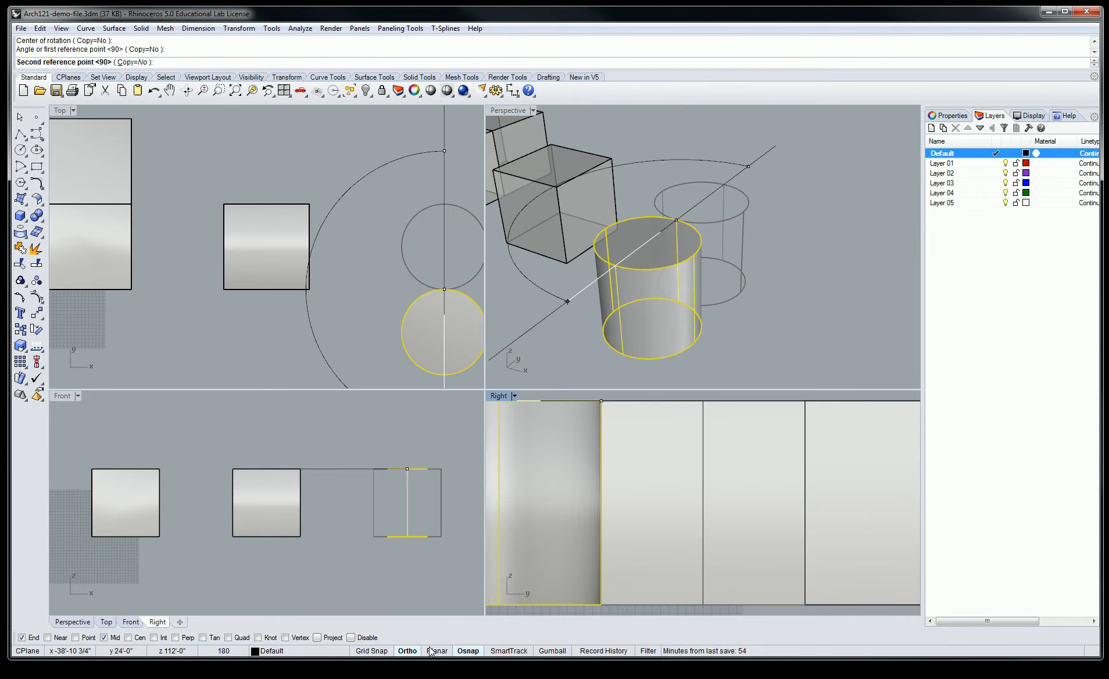
Turn Ortho off, finish the cylinder's rotation freehand at about 184 degrees, and clear the selection.
{"action": "left_click", "coordinate": [409, 651]}
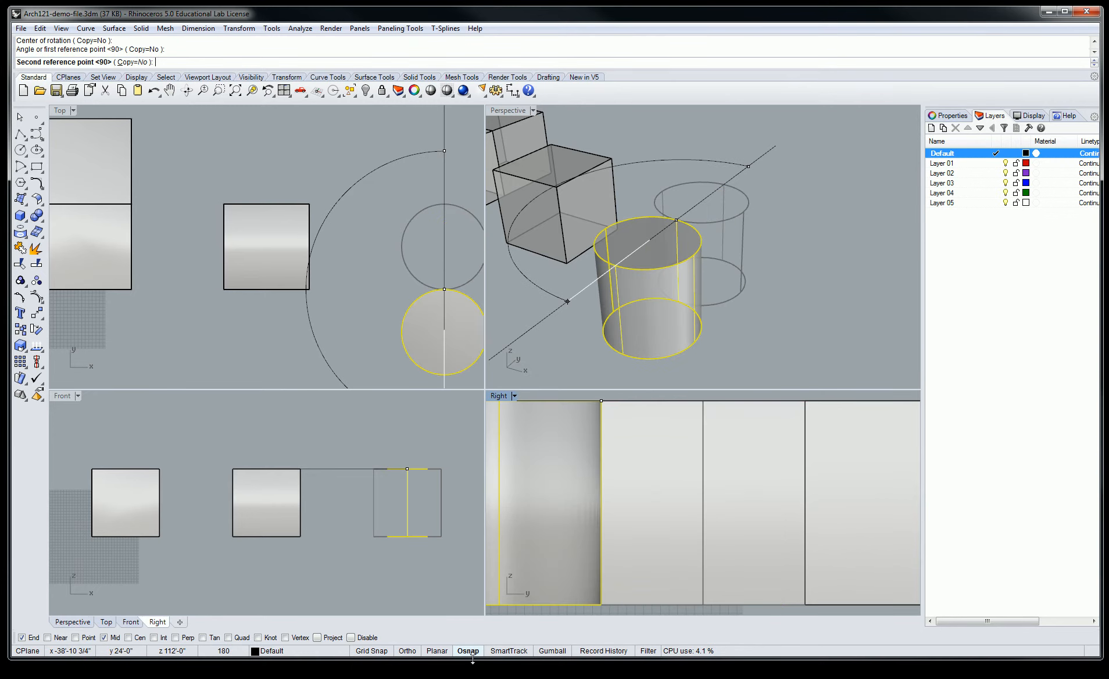
{"action": "left_click_drag", "start_coordinate": [474, 659], "coordinate": [507, 203]}
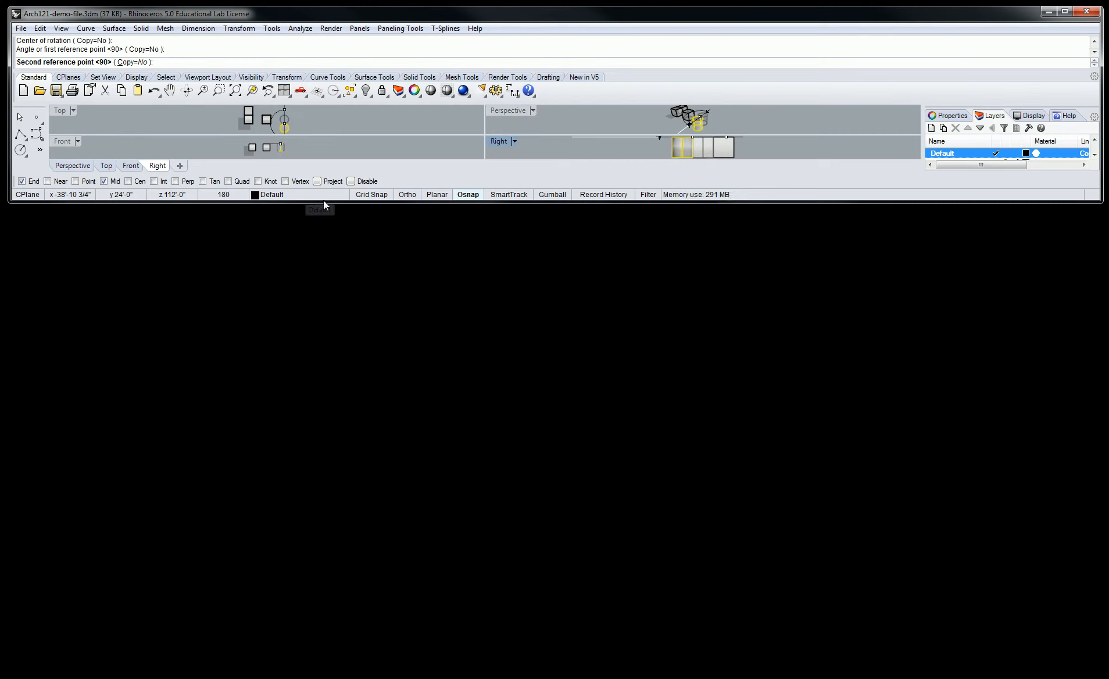
{"action": "left_click_drag", "start_coordinate": [325, 201], "coordinate": [380, 543]}
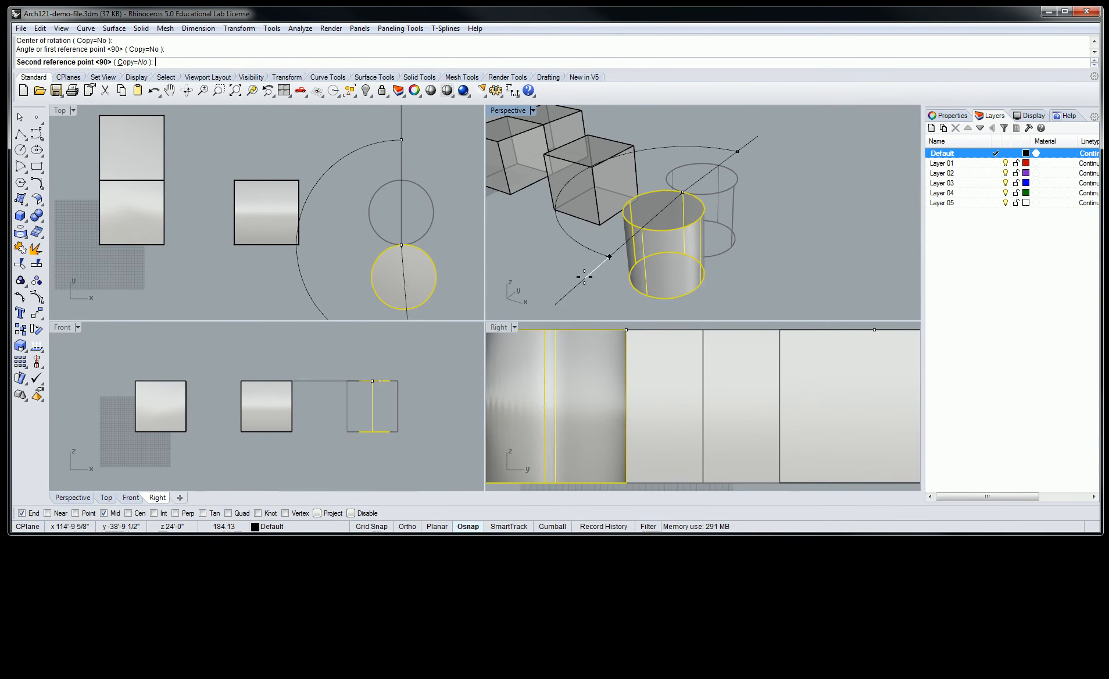
{"action": "key", "text": "Escape"}
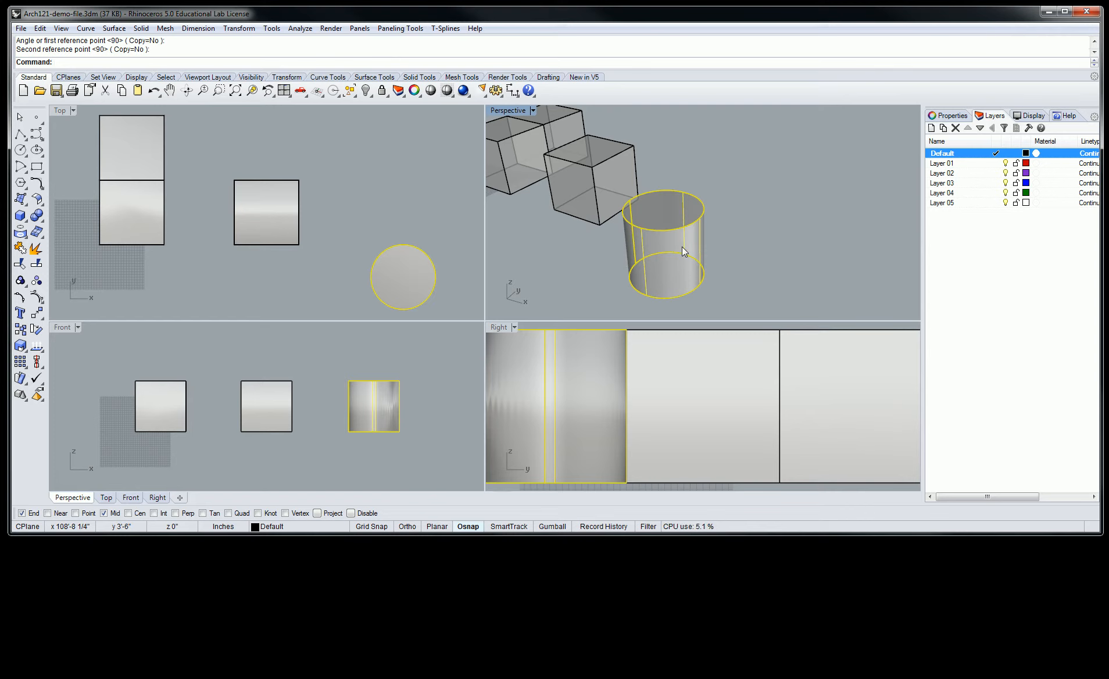
{"action": "left_click", "coordinate": [728, 207]}
{"action": "scroll", "coordinate": [697, 181], "scroll_direction": "down", "scroll_amount": 2}
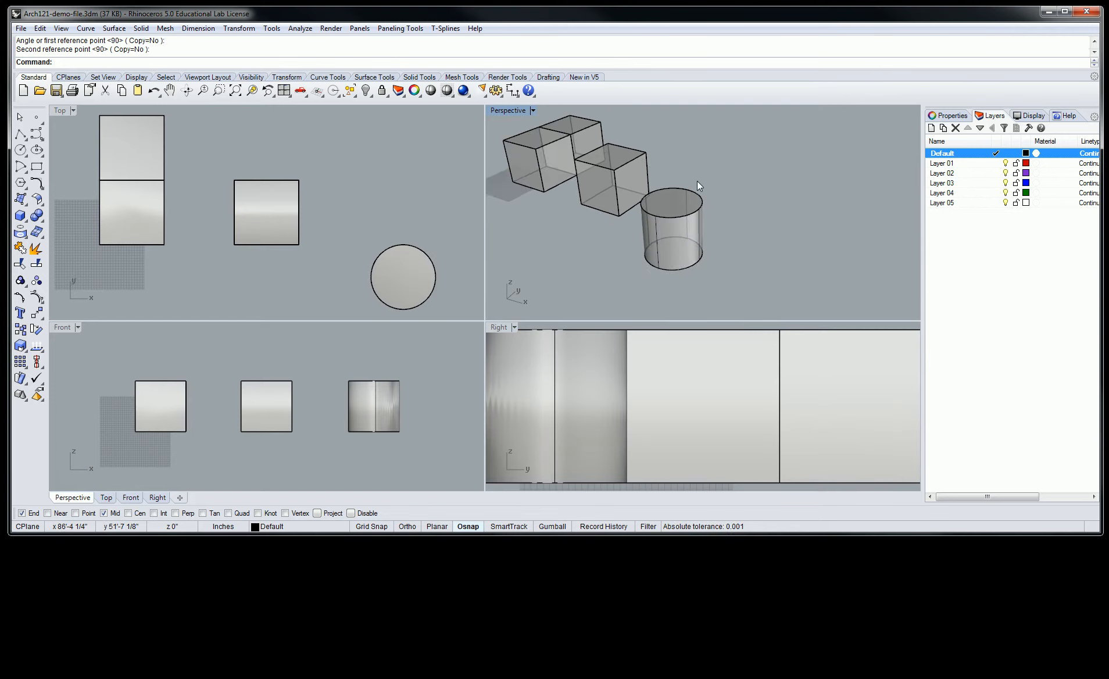
Start a 3D rotation of the cylinder, with the rotation axis starting at the front end point of its bottom edge.
{"action": "scroll", "coordinate": [698, 185], "scroll_direction": "down", "scroll_amount": 1}
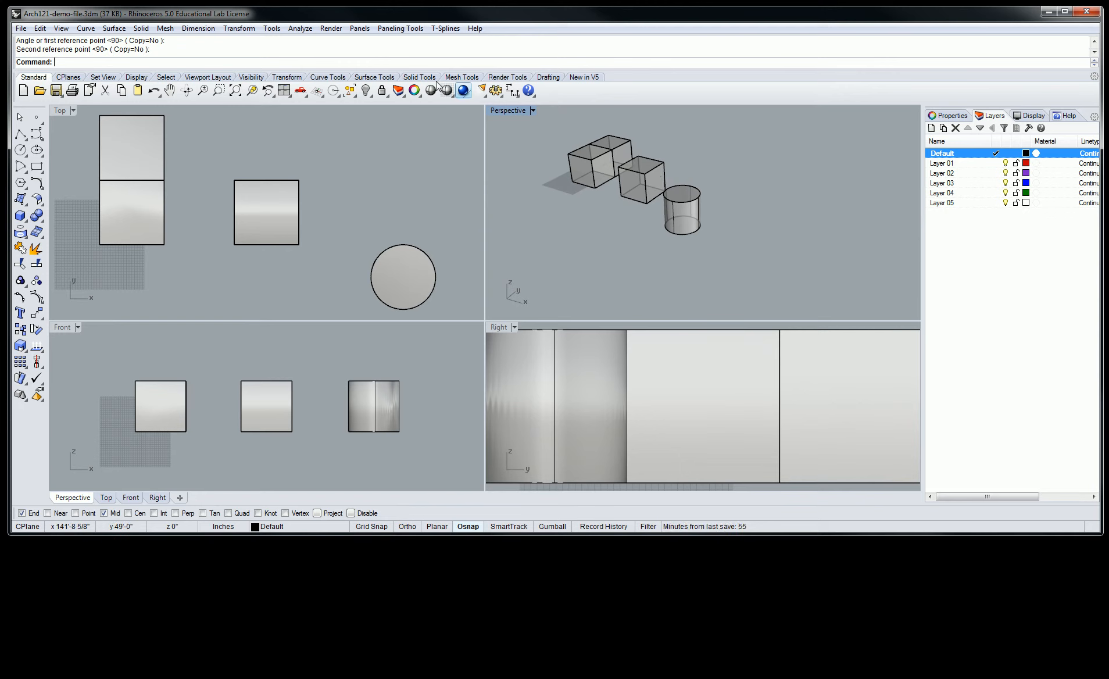
{"action": "left_click", "coordinate": [330, 29]}
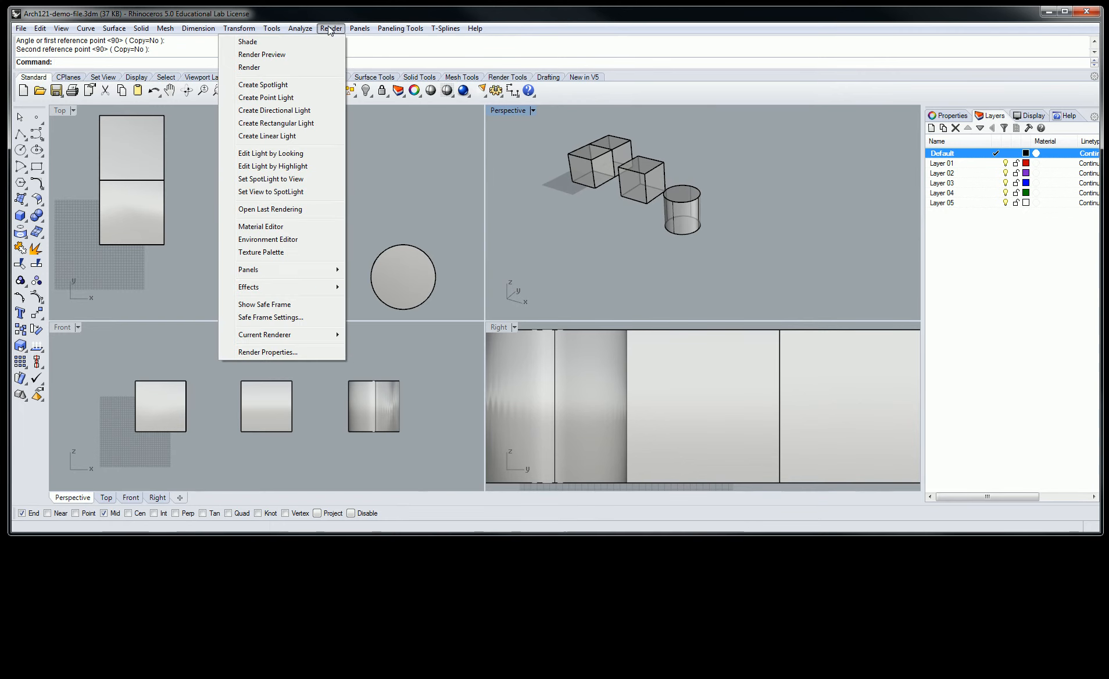
{"action": "mouse_move", "coordinate": [238, 29]}
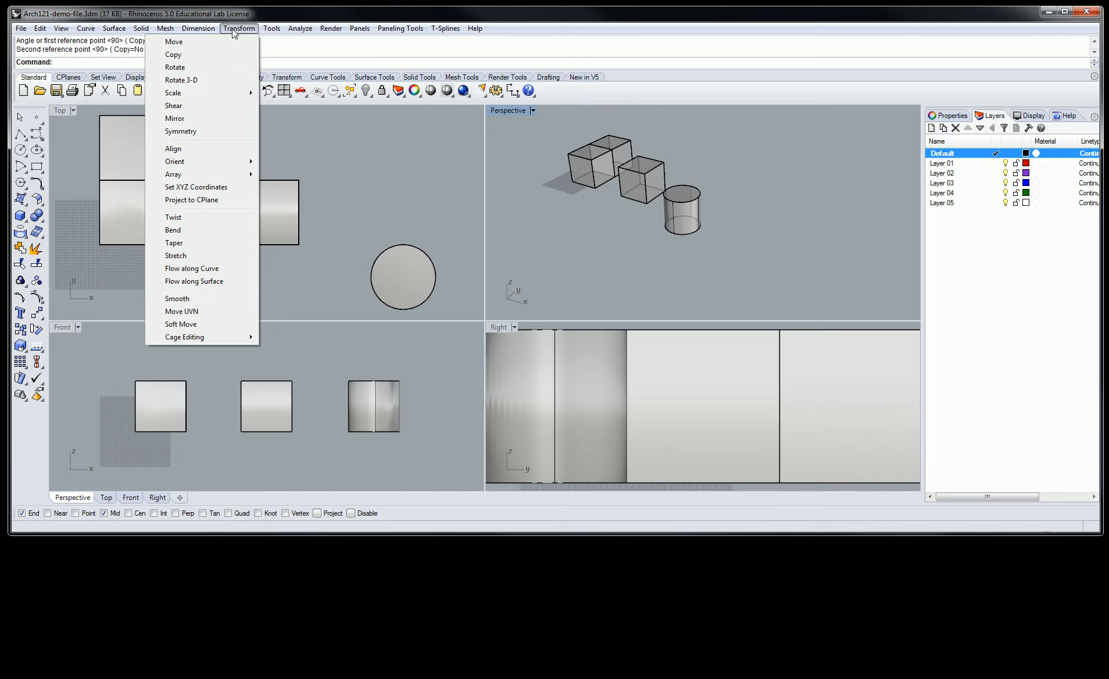
{"action": "left_click", "coordinate": [214, 82]}
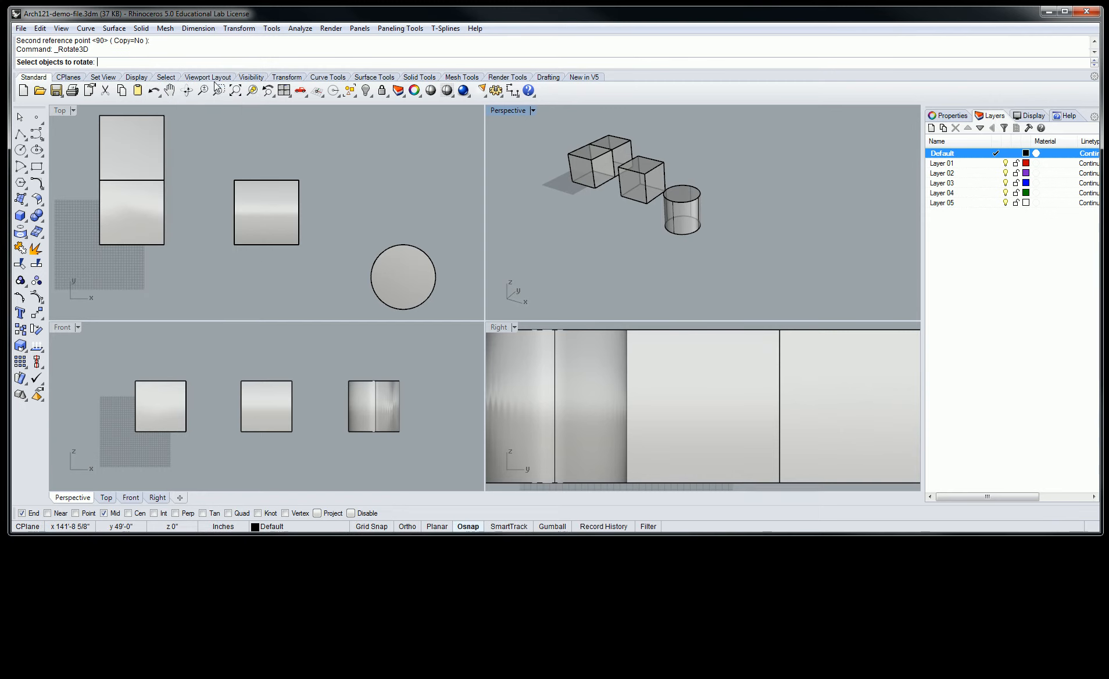
{"action": "right_click_drag", "start_coordinate": [685, 210], "coordinate": [732, 215]}
{"action": "scroll", "coordinate": [731, 215], "scroll_direction": "up", "scroll_amount": 3}
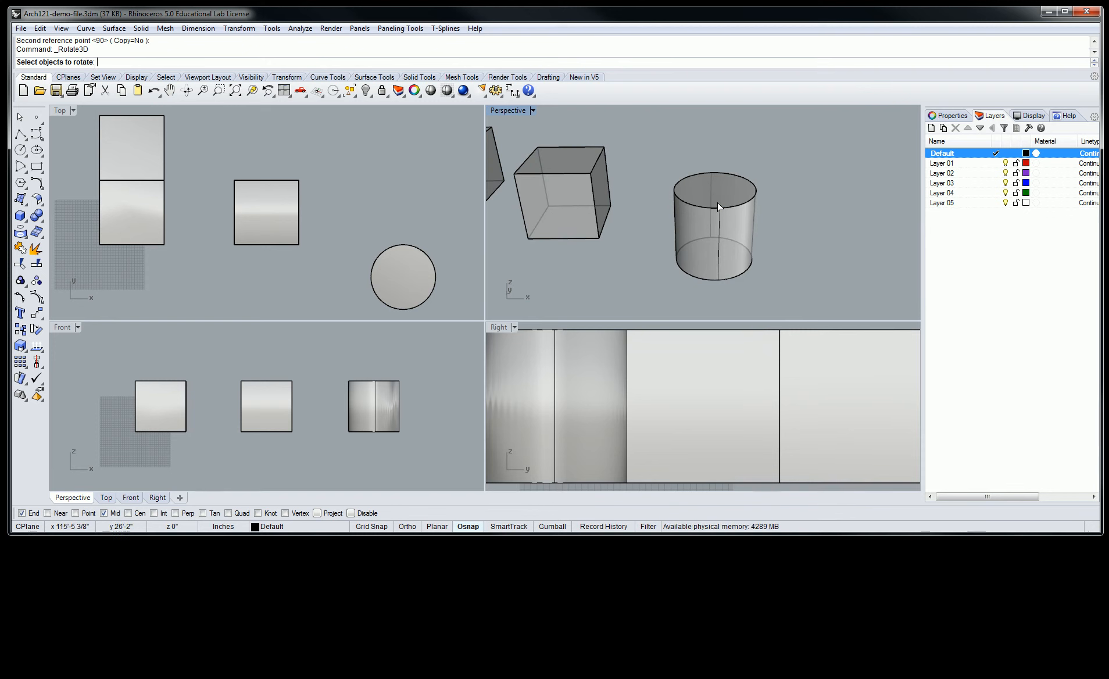
{"action": "left_click", "coordinate": [718, 208]}
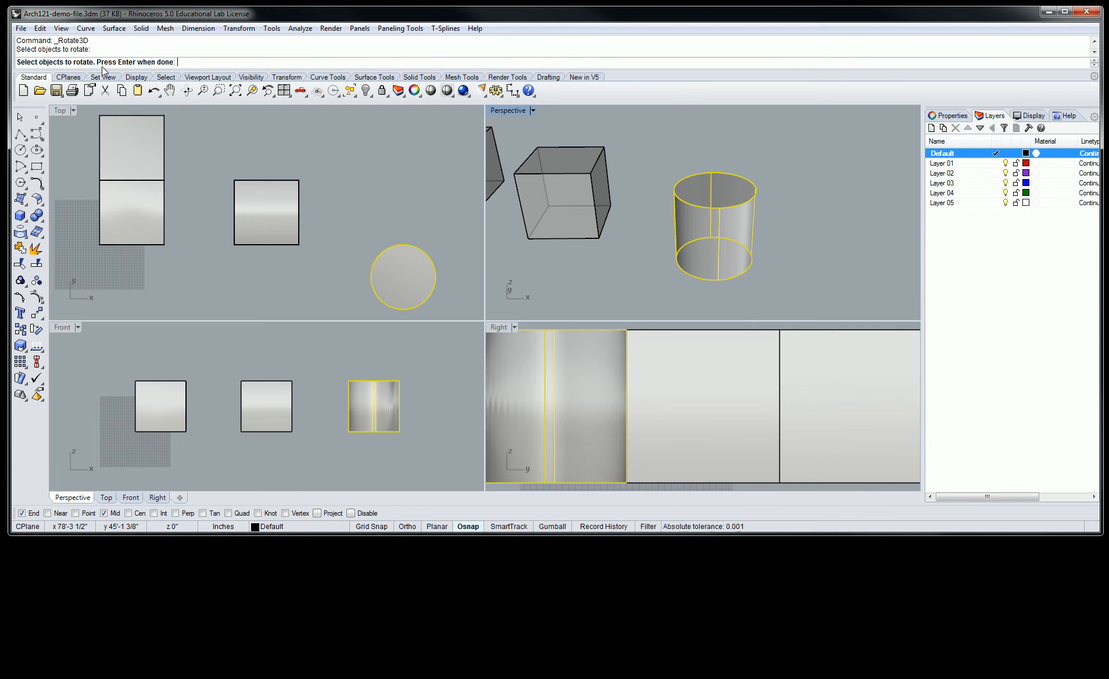
{"action": "key", "text": "Return"}
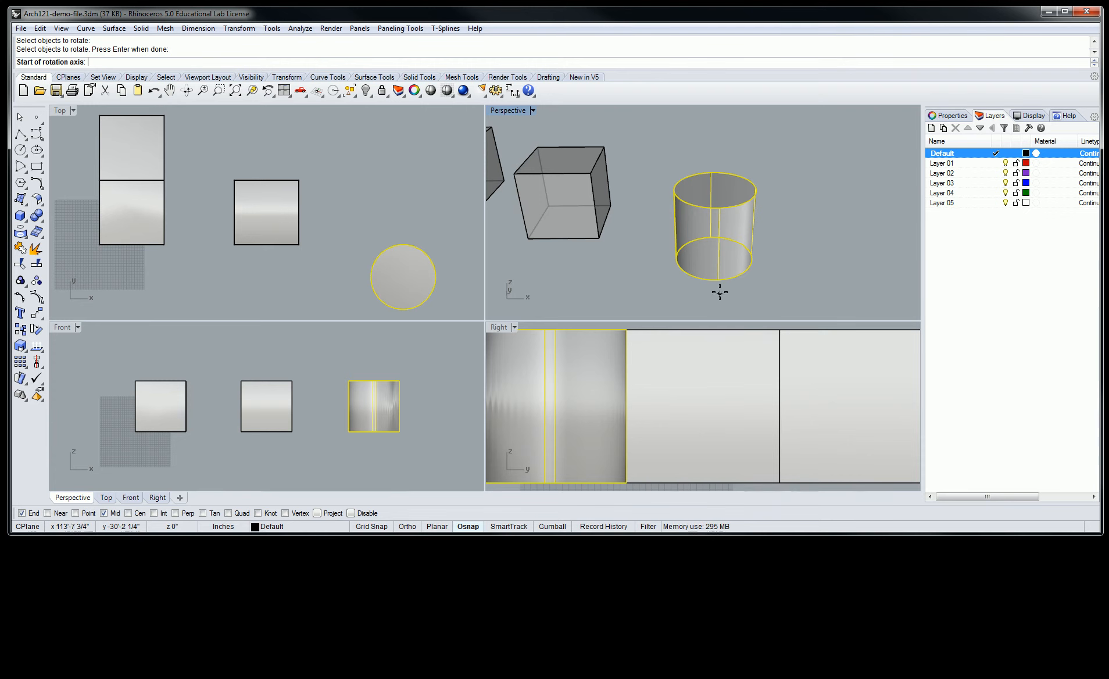
{"action": "mouse_move", "coordinate": [718, 284]}
{"action": "right_mouse_down"}
{"action": "mouse_move", "coordinate": [750, 270]}
{"action": "mouse_move", "coordinate": [741, 275]}
{"action": "right_mouse_up"}
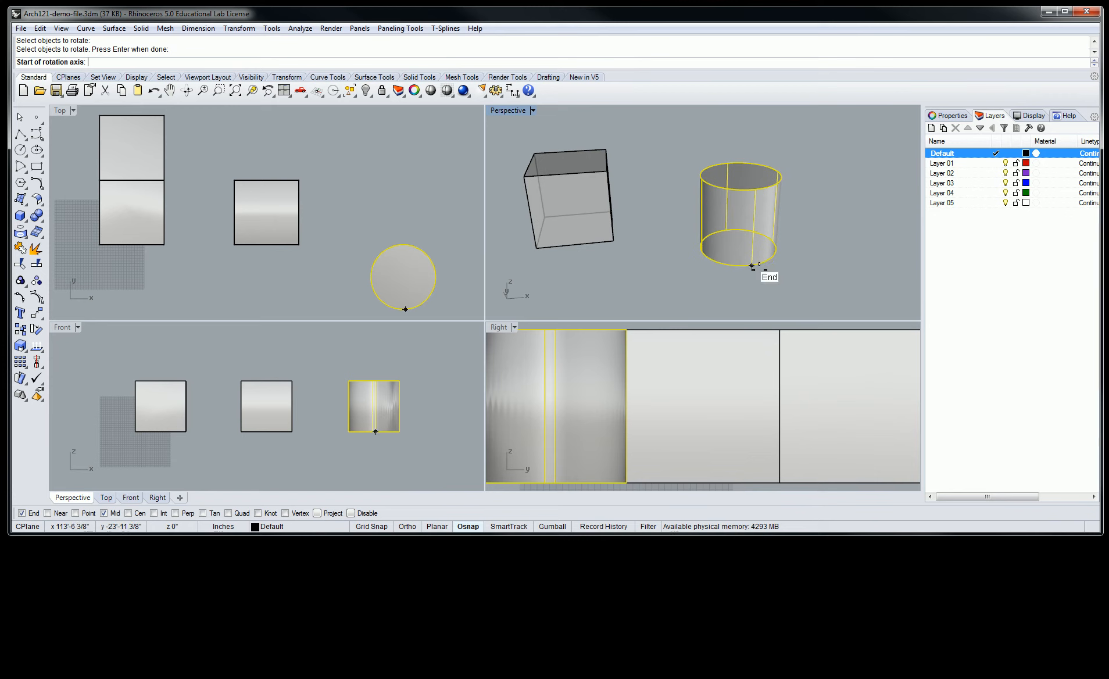
{"action": "left_click", "coordinate": [753, 266]}
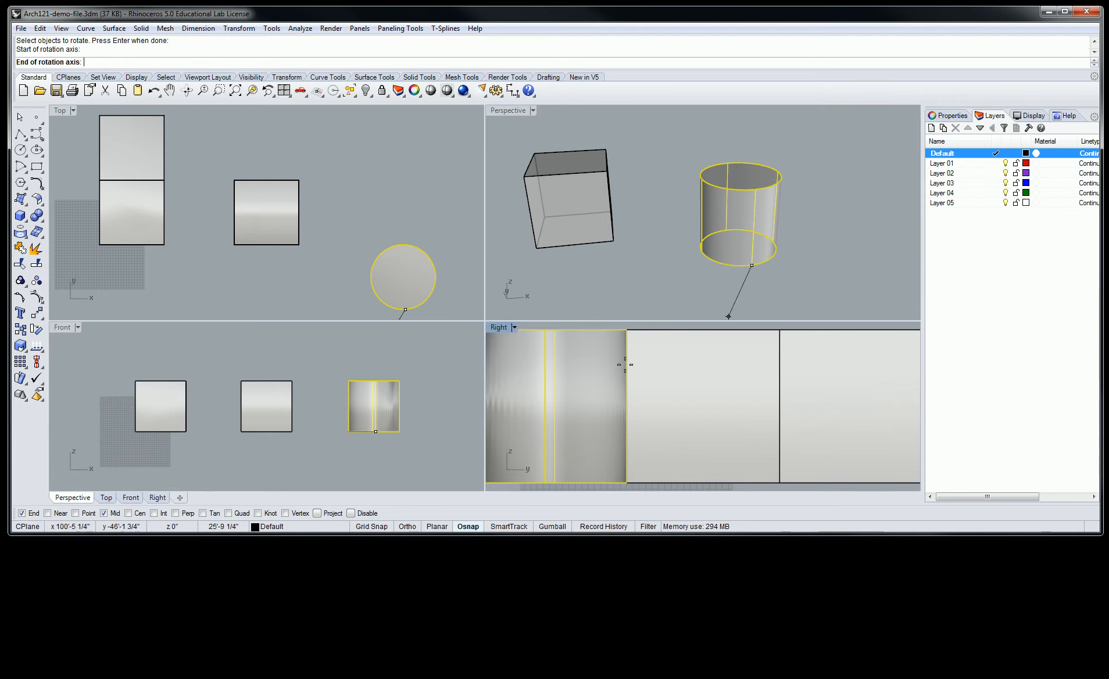
Turn Ortho on and set the end of the rotation axis in the negative x direction from its start point.
{"action": "left_click_drag", "start_coordinate": [571, 532], "coordinate": [560, 338]}
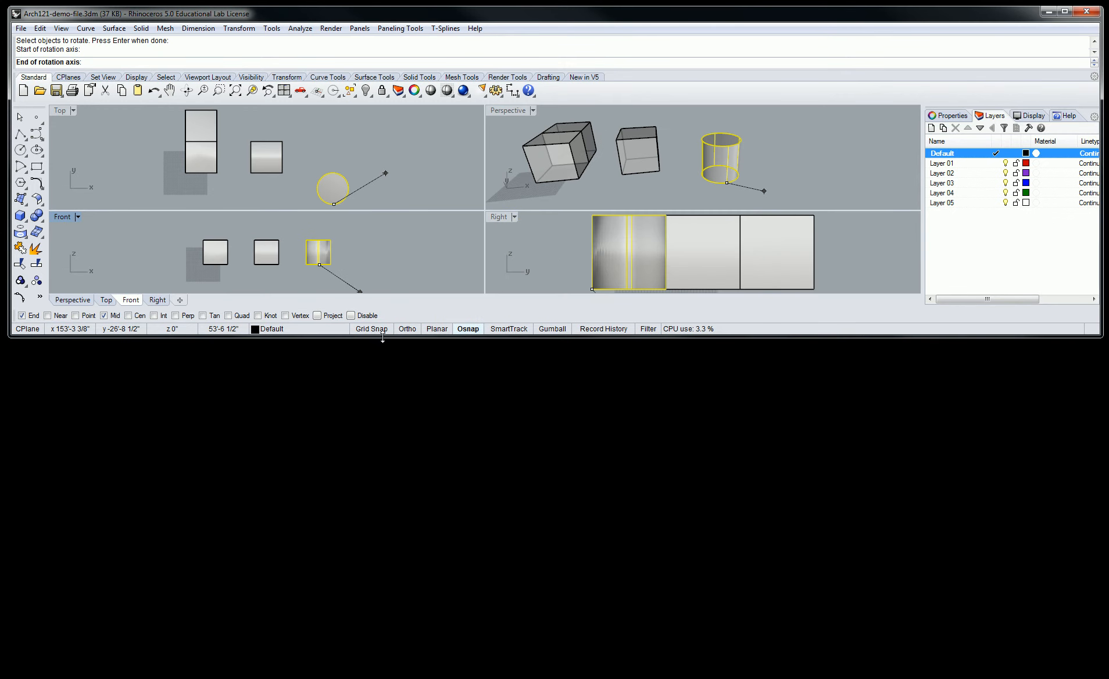
{"action": "left_click", "coordinate": [413, 330]}
{"action": "left_click_drag", "start_coordinate": [466, 338], "coordinate": [493, 471]}
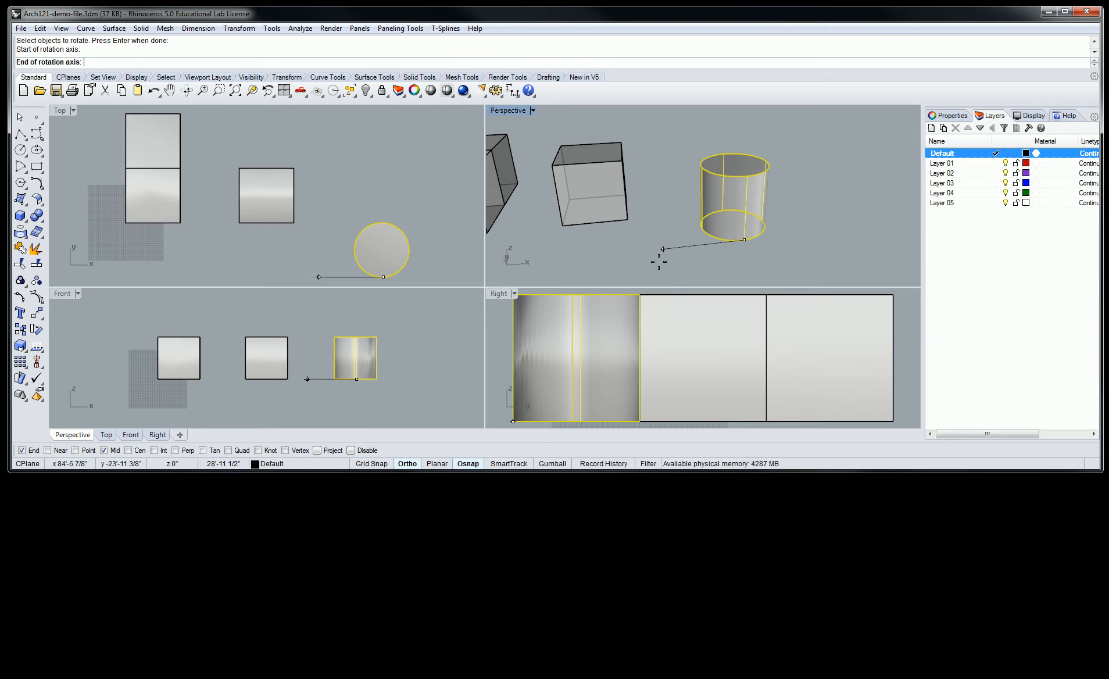
{"action": "left_click", "coordinate": [672, 263]}
Set the 3D rotation's first reference point along the y axis, on the ground plane behind the cylinder.
{"action": "right_click_drag", "start_coordinate": [674, 262], "coordinate": [740, 225]}
{"action": "scroll", "coordinate": [716, 230], "scroll_direction": "down", "scroll_amount": 6}
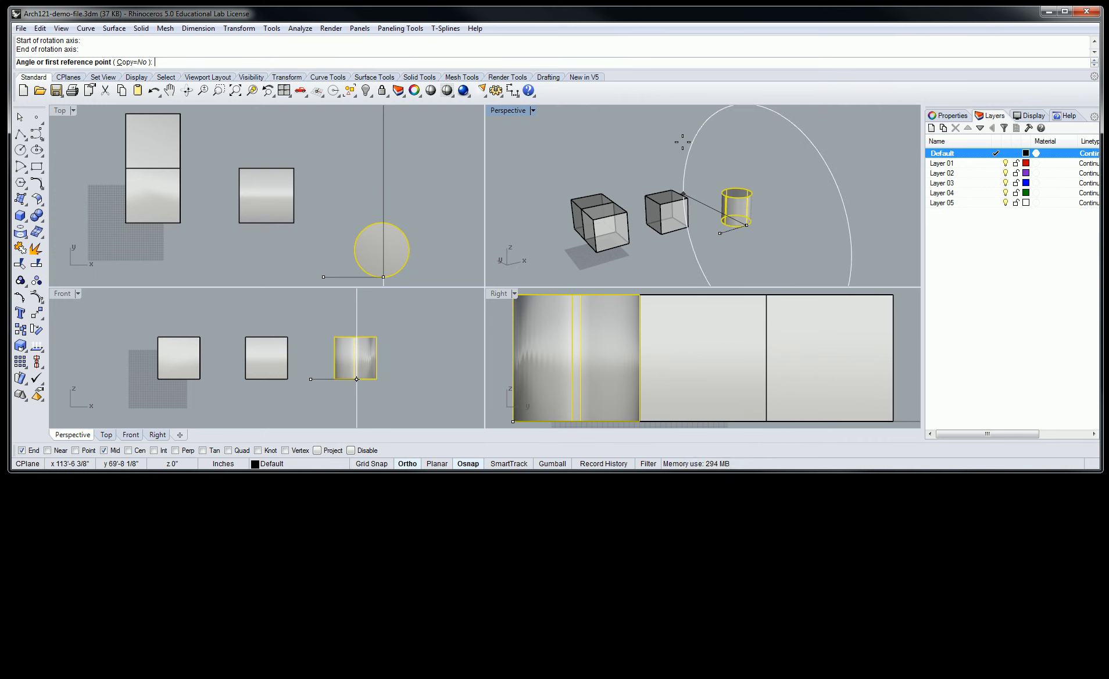
{"action": "right_click_drag", "start_coordinate": [694, 152], "coordinate": [689, 150]}
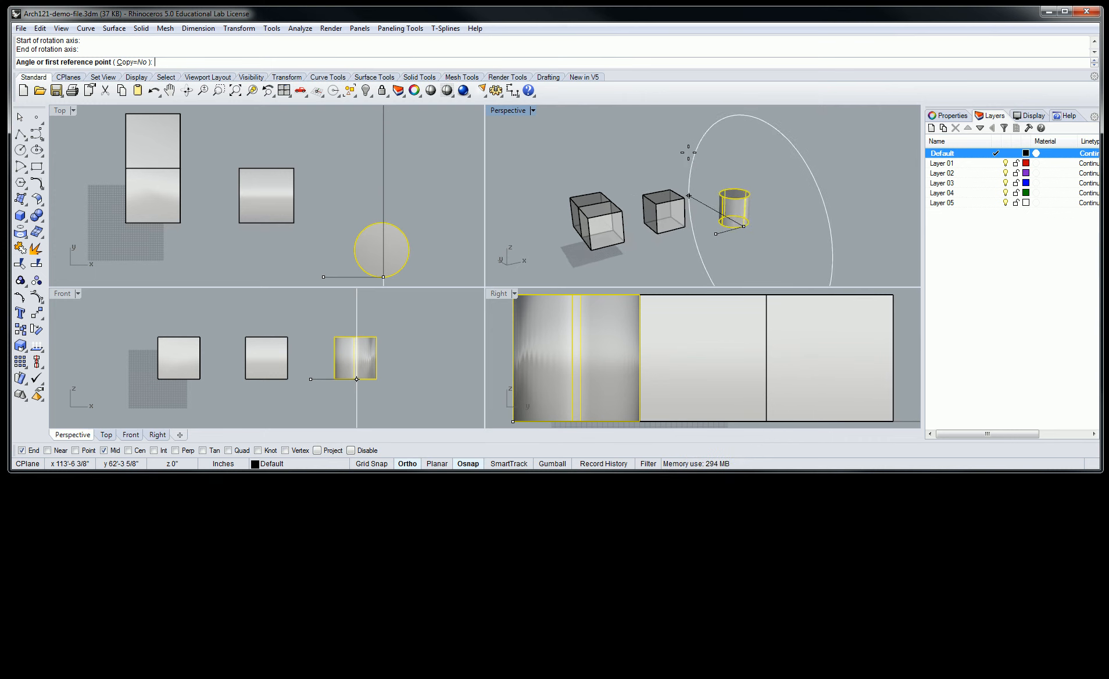
{"action": "left_click", "coordinate": [691, 177]}
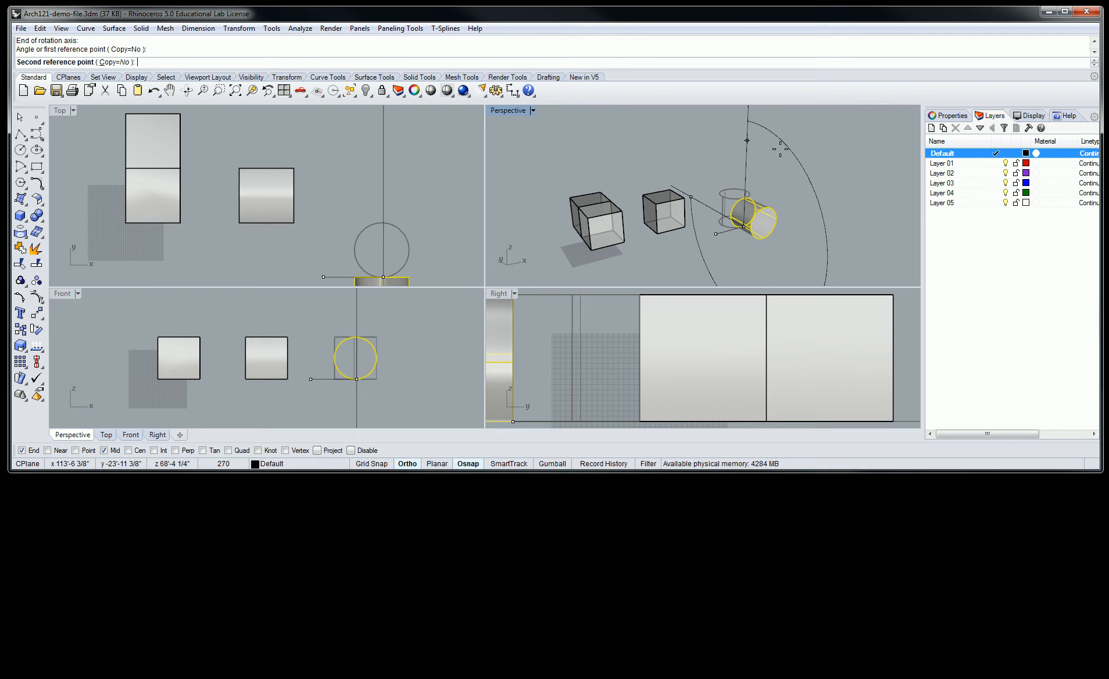
Turn Ortho off and finish the cylinder's 3D rotation at 270 degrees using a temporary Ortho constraint, laying it on its side.
{"action": "key", "text": "F8"}
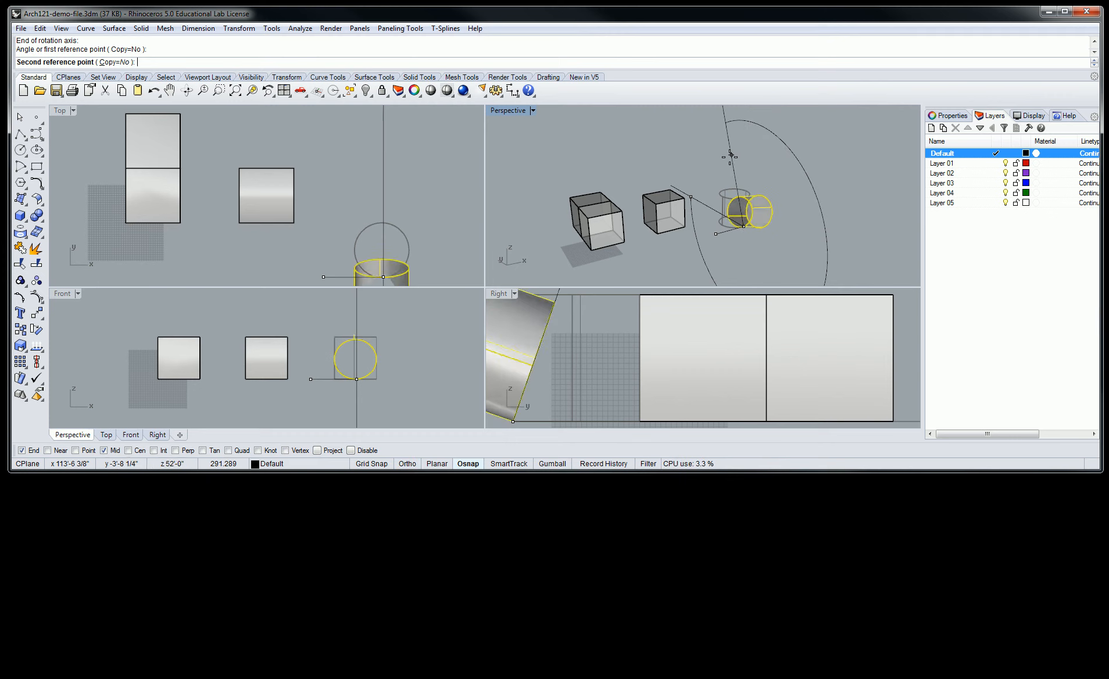
{"action": "key", "text": "F8"}
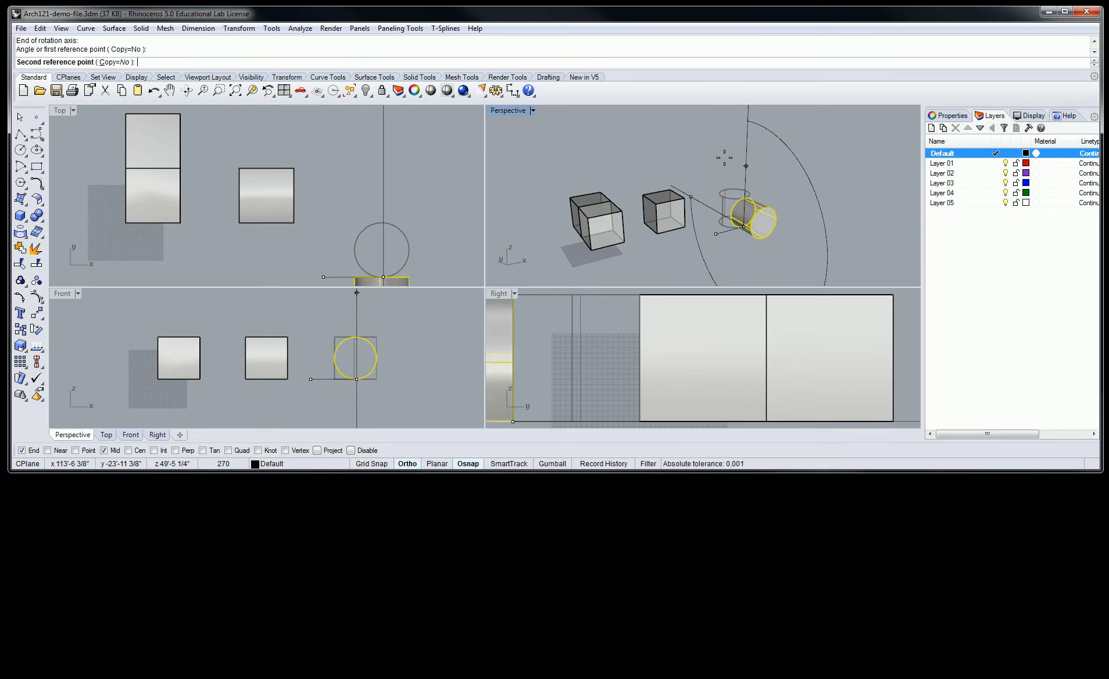
{"action": "key", "text": "F8"}
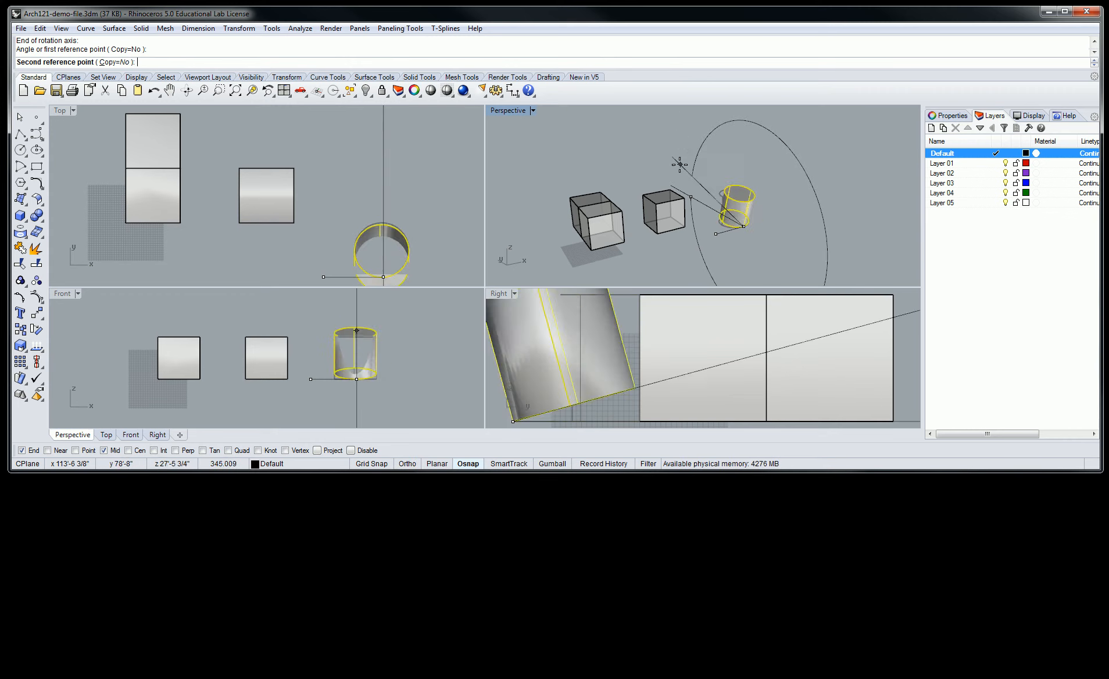
{"action": "key", "text": "shift"}
{"action": "left_click", "coordinate": [783, 173]}
Bring up the list of transform commands.
{"action": "right_click_drag", "start_coordinate": [785, 196], "coordinate": [597, 182]}
{"action": "scroll", "coordinate": [639, 207], "scroll_direction": "up", "scroll_amount": 5}
{"action": "scroll", "coordinate": [662, 207], "scroll_direction": "down", "scroll_amount": 5}
{"action": "scroll", "coordinate": [628, 192], "scroll_direction": "up", "scroll_amount": 1}
{"action": "left_click", "coordinate": [239, 28]}
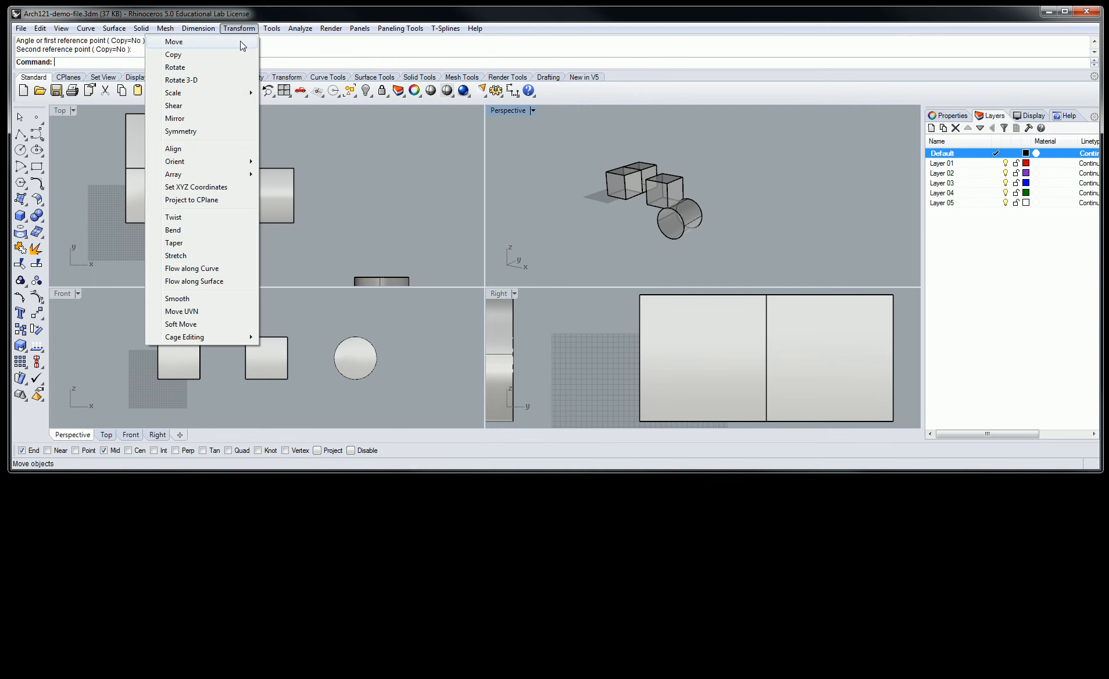